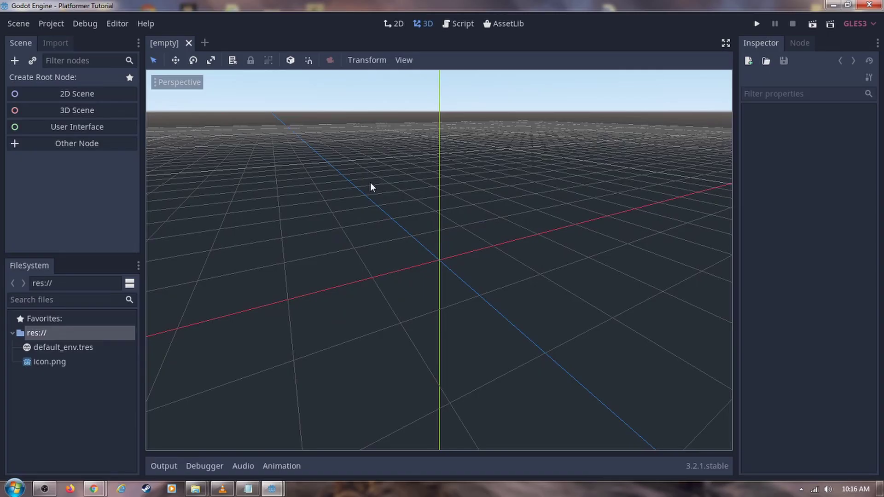
In the 2D workspace, create a new scene with a KinematicBody2D root node
click(388, 20)
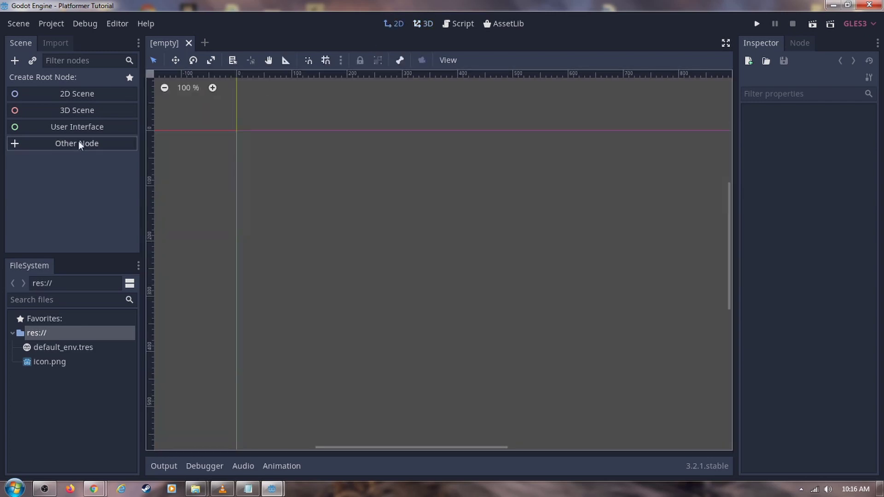
click(53, 147)
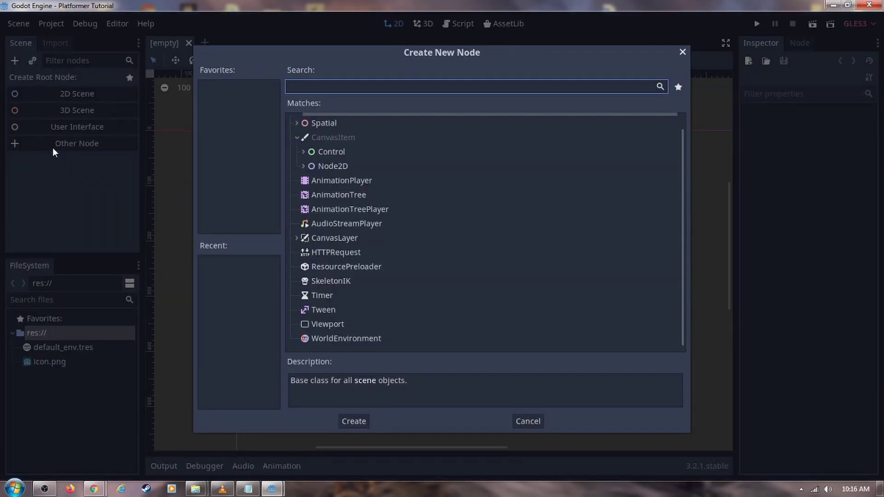
text(Ki)
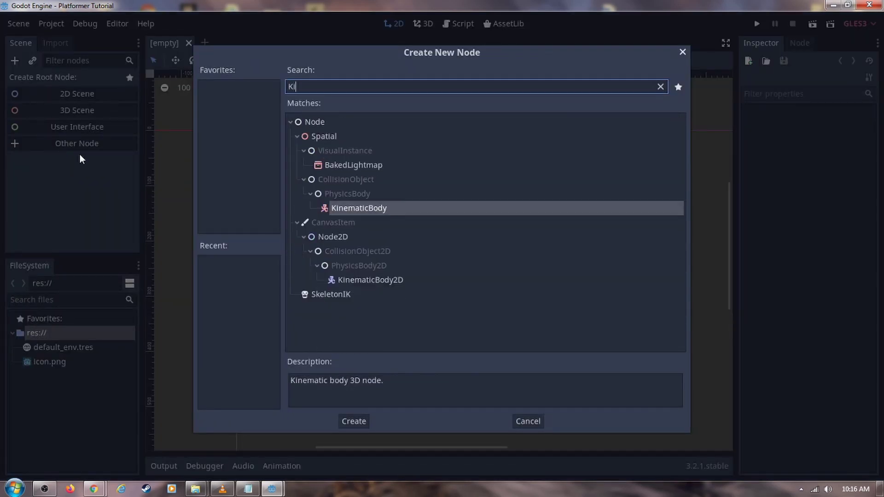
text(nem)
key(Down)
key(Down)
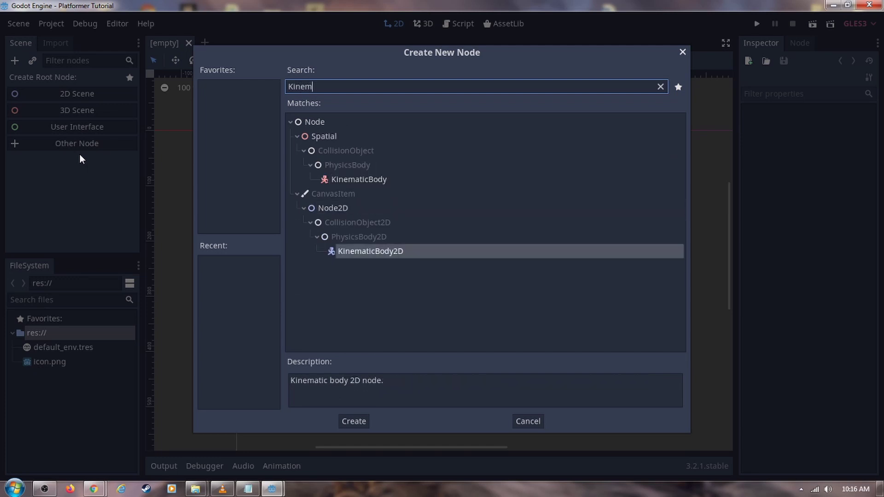
key(Return)
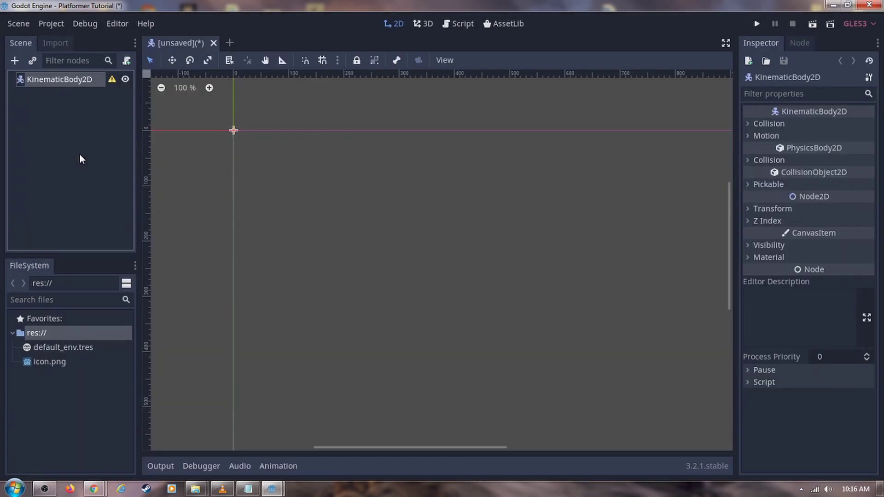
key(ctrl+a)
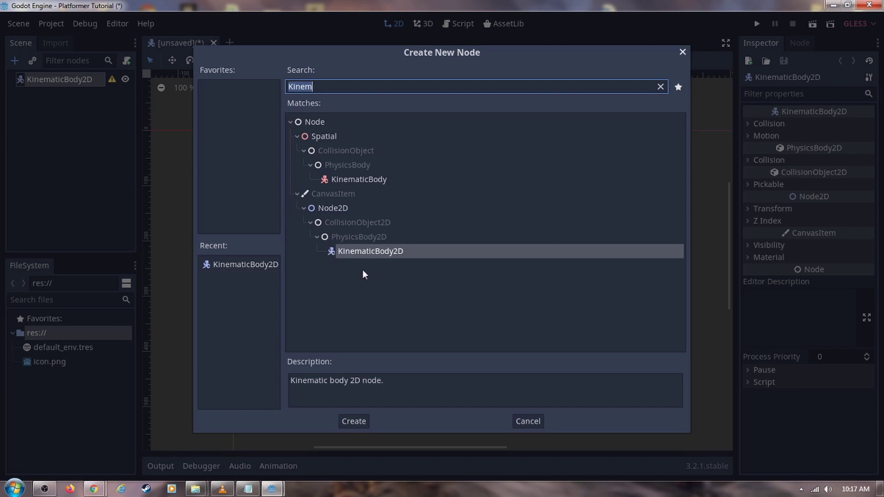
Add a CollisionShape2D child under the KinematicBody2D
text(Col)
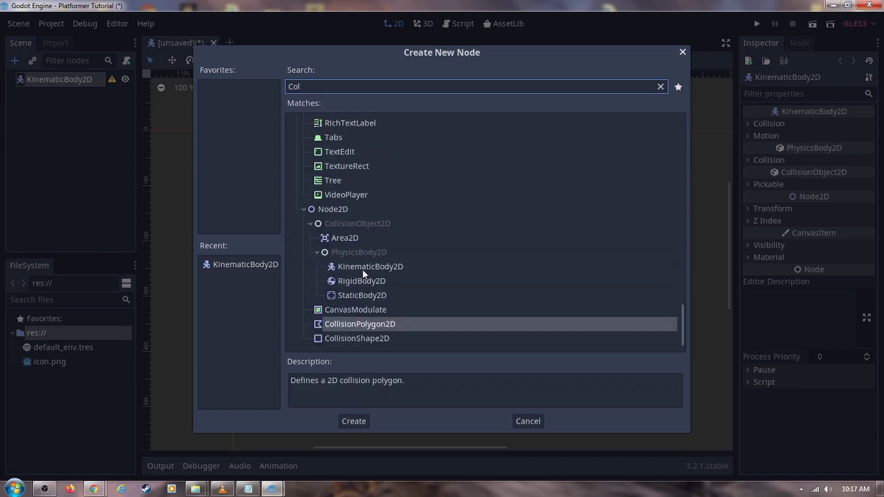
text(l)
key(Down)
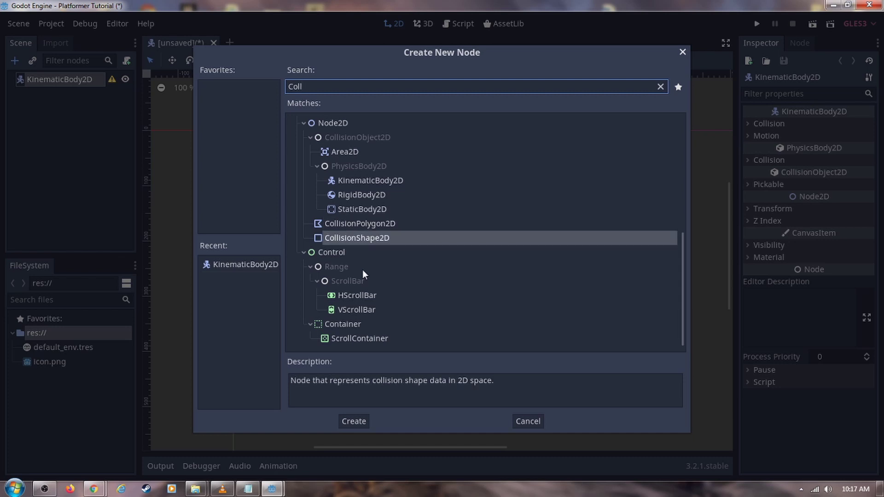
key(Return)
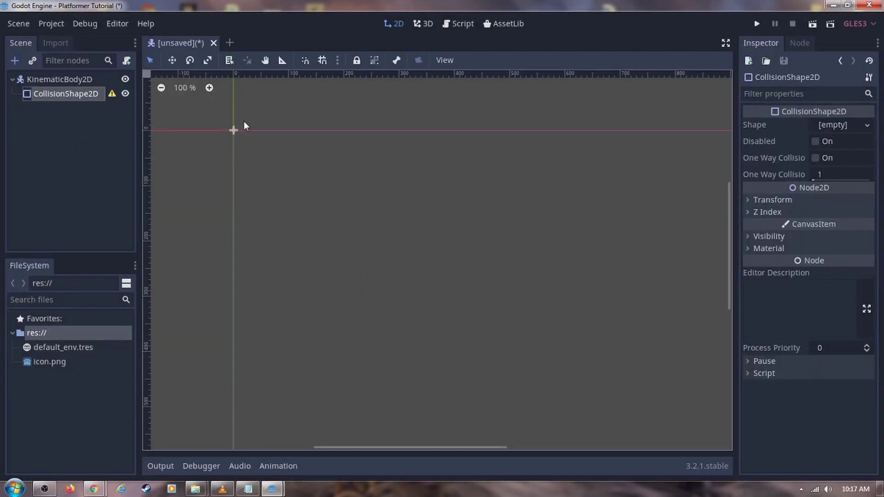
Add a Sprite as a second child of KinematicBody2D
click(48, 81)
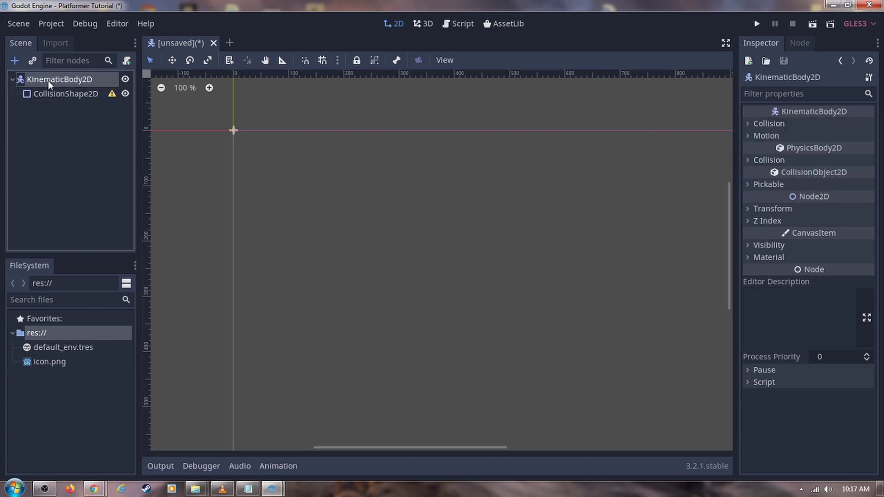
key(ctrl+a)
text(Spri)
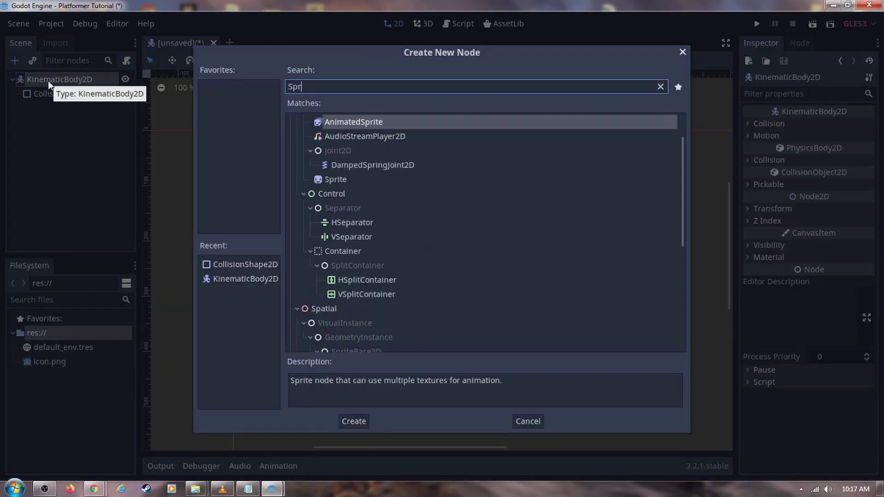
key(Down)
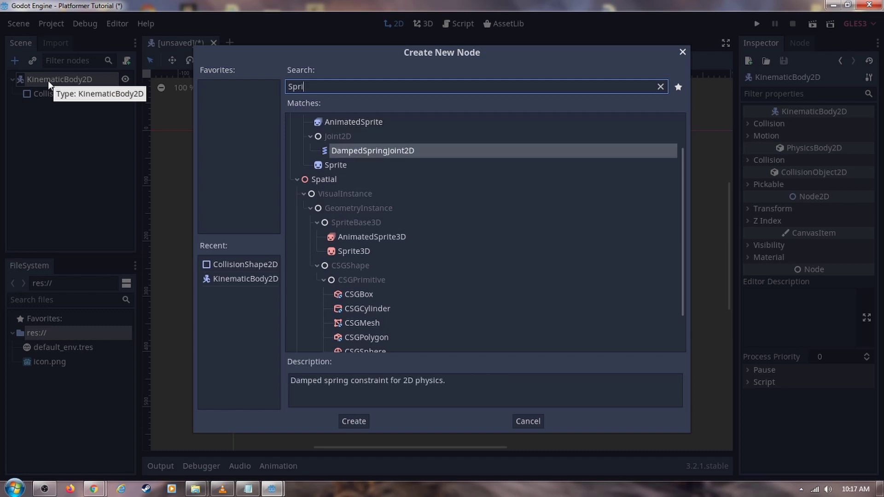
key(Down)
key(Return)
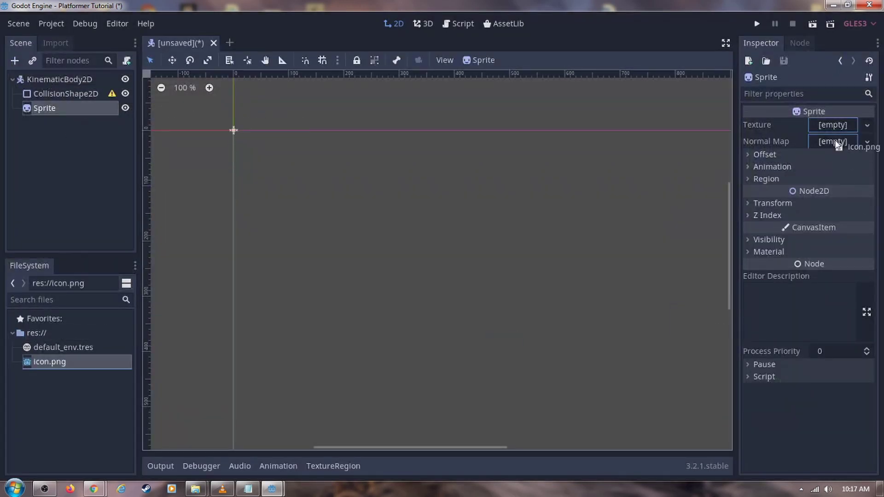
Assign icon.png as the Sprite's texture
drag(49, 362, 845, 127)
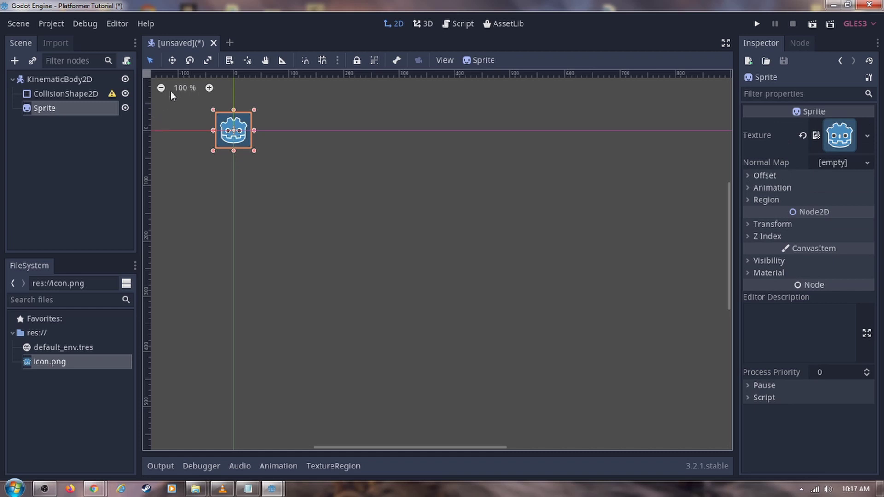
scroll(171, 91, up, 4)
scroll(170, 91, up, 3)
scroll(170, 92, up, 3)
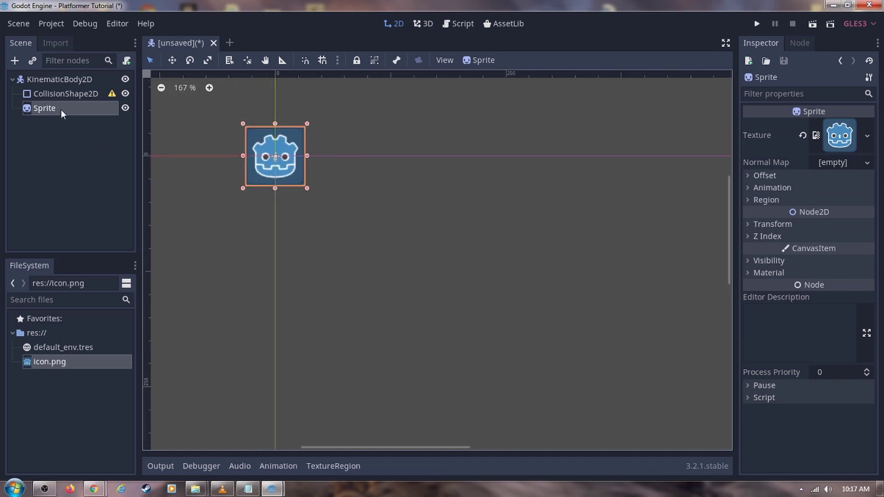
Give the CollisionShape2D a new RectangleShape2D and widen the rectangle
click(57, 94)
click(847, 128)
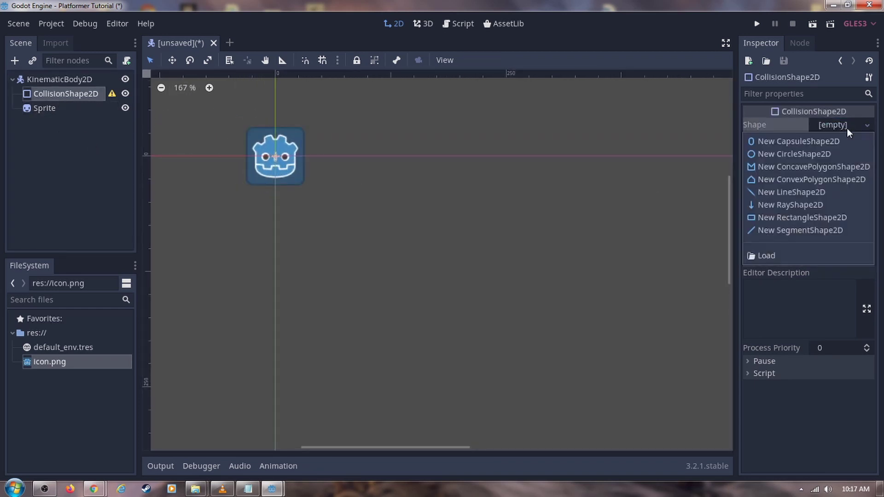
click(837, 217)
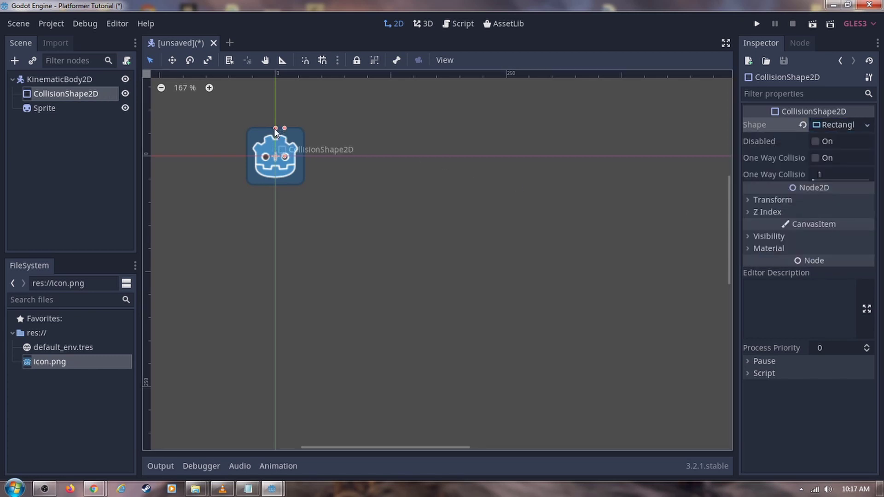
scroll(250, 128, up, 1)
scroll(250, 128, up, 2)
scroll(250, 128, up, 2)
scroll(250, 128, up, 1)
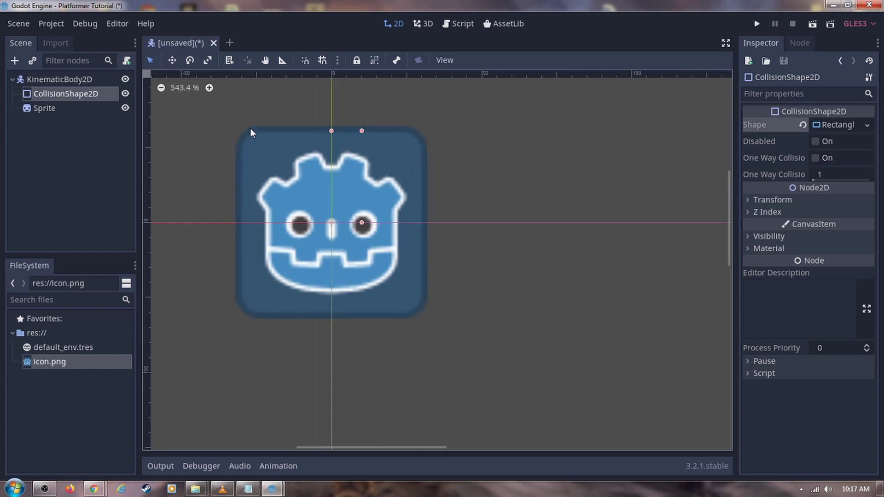
drag(363, 128, 372, 129)
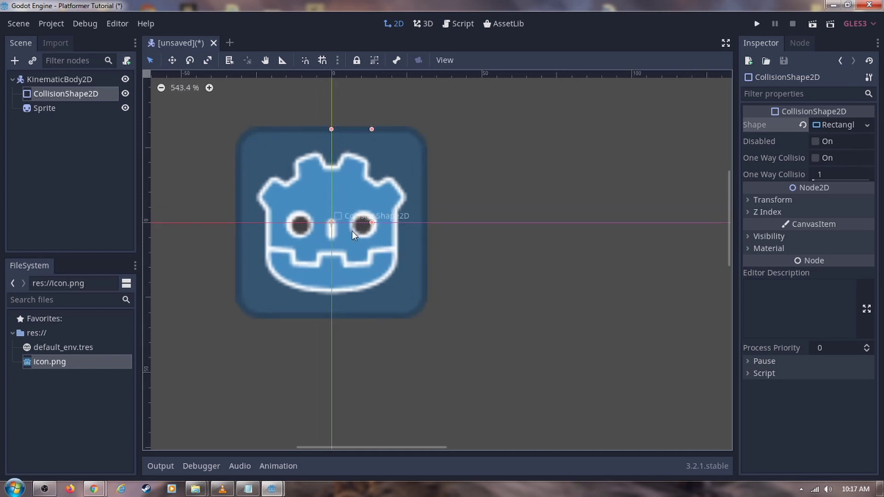
Move CollisionShape2D below Sprite, enable grid snap, and stretch the rectangle over the icon
drag(44, 96, 76, 114)
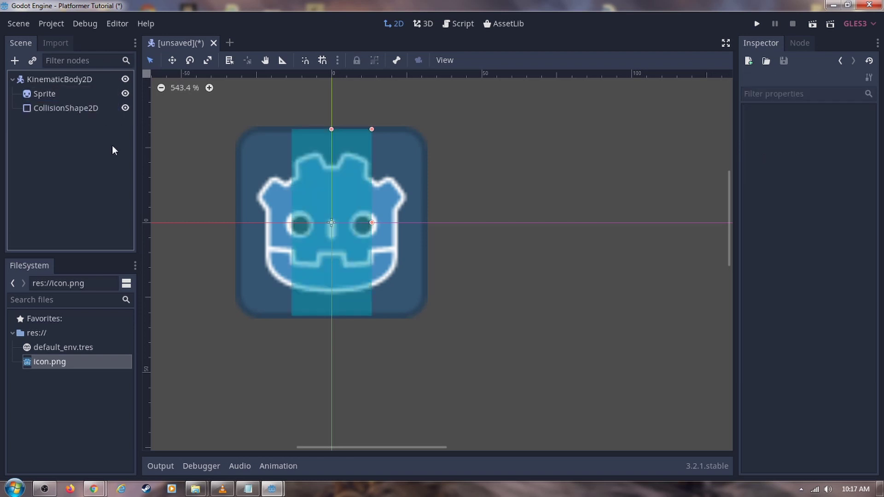
drag(371, 223, 424, 222)
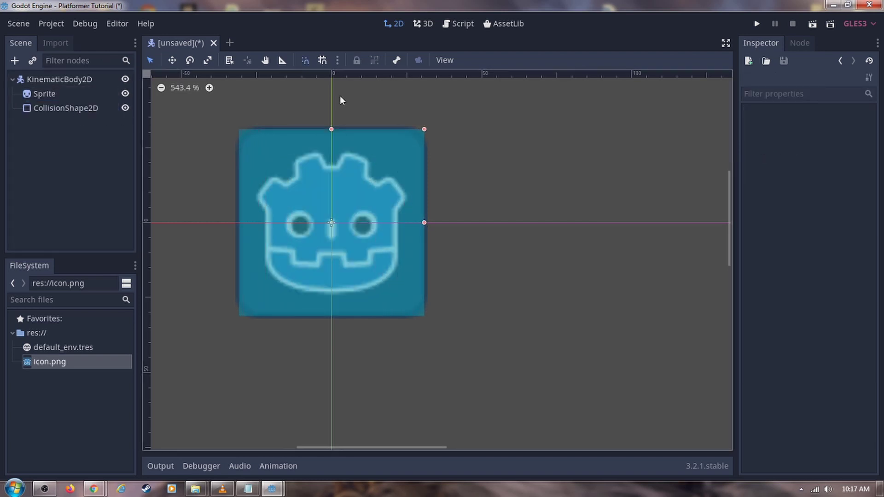
drag(424, 222, 379, 222)
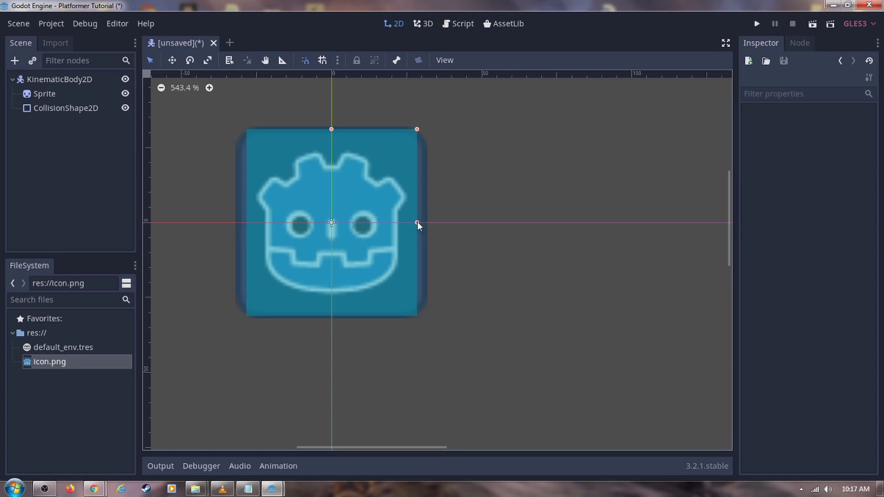
click(323, 60)
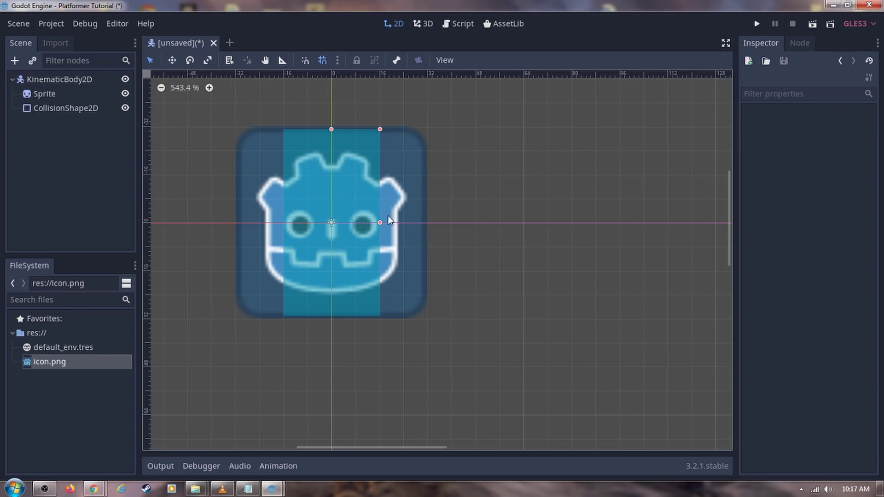
drag(380, 222, 438, 208)
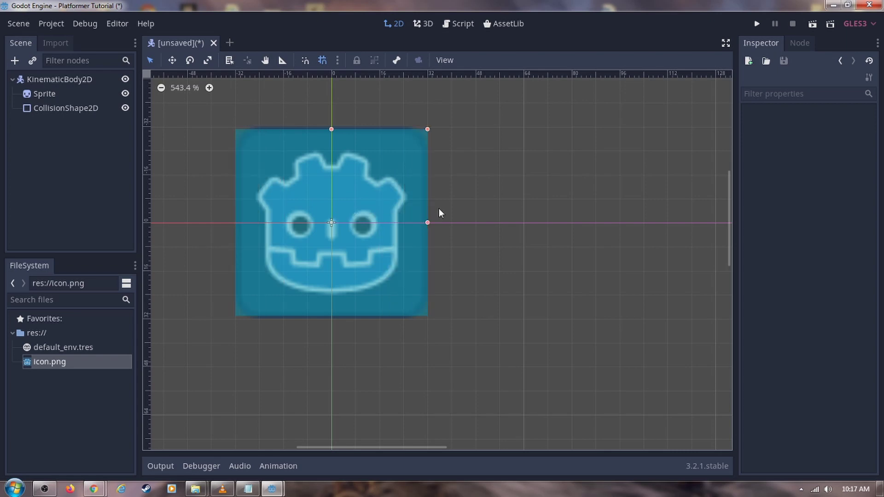
scroll(348, 251, down, 3)
scroll(348, 251, down, 3)
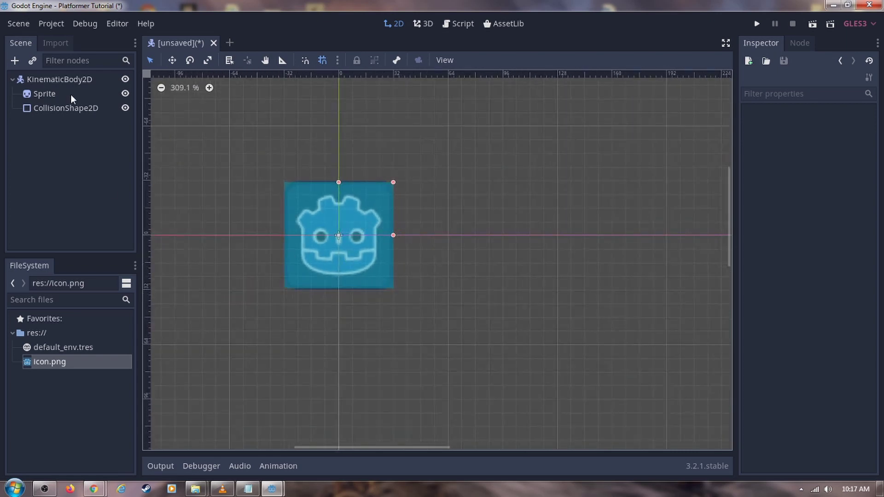
Declare var velocity = Vector2() and var speed = 64 * 5 in Player.gd
double_click(76, 80)
text(Player)
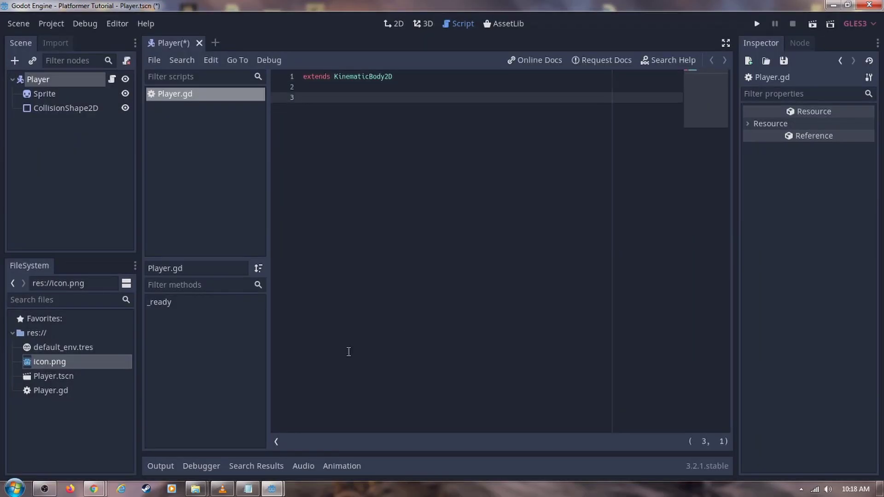
text(var velocity = Vector2)
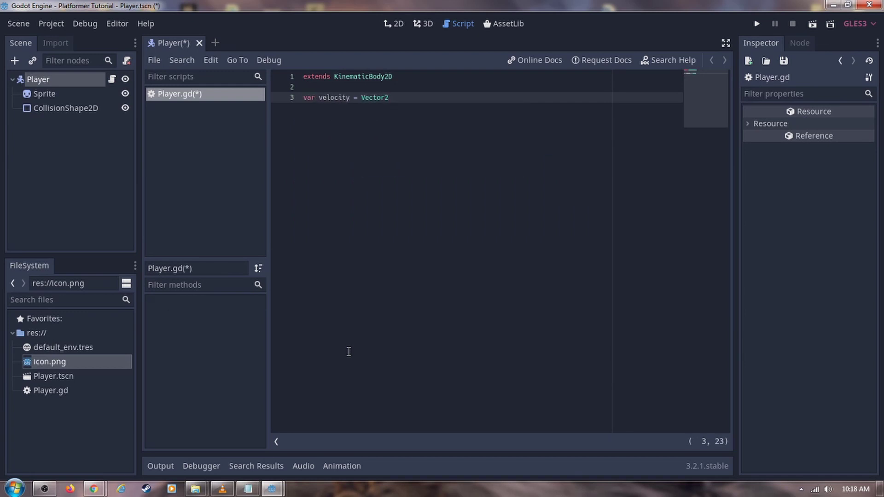
text(())
key(Return)
text(var speed = 64 * 5)
key(Return)
key(Return)
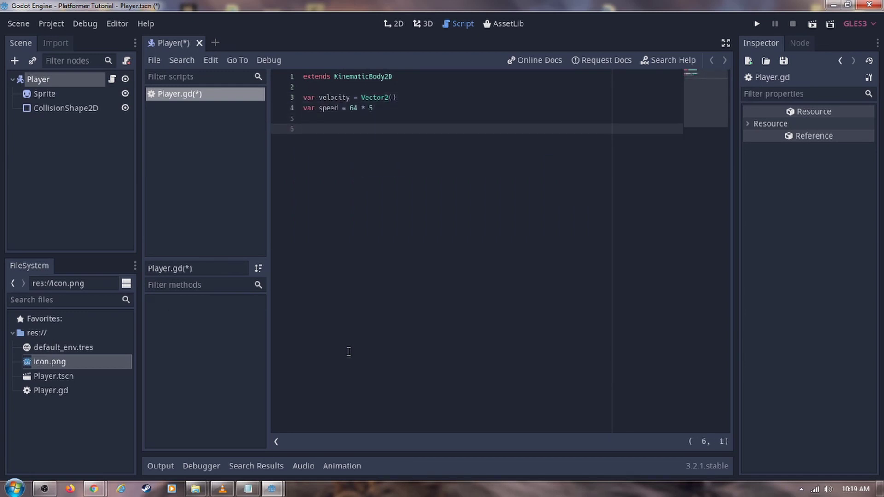
Add func _physics_process(delta): beginning with an Input.is_action_pressed condition
text(func _physics_process(delta):)
key(Return)
text(if)
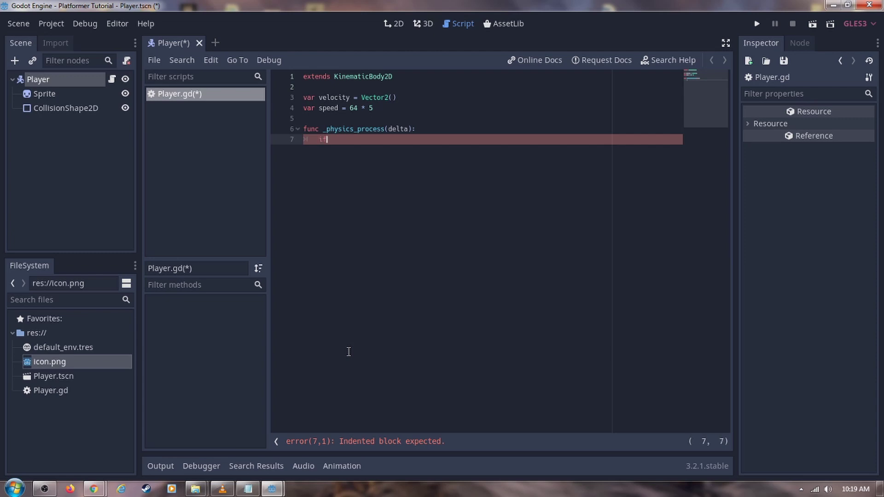
text( Input.ias_action_p)
key(Return)
Check the keys bound to ui_left in the Project Settings Input Map
click(51, 24)
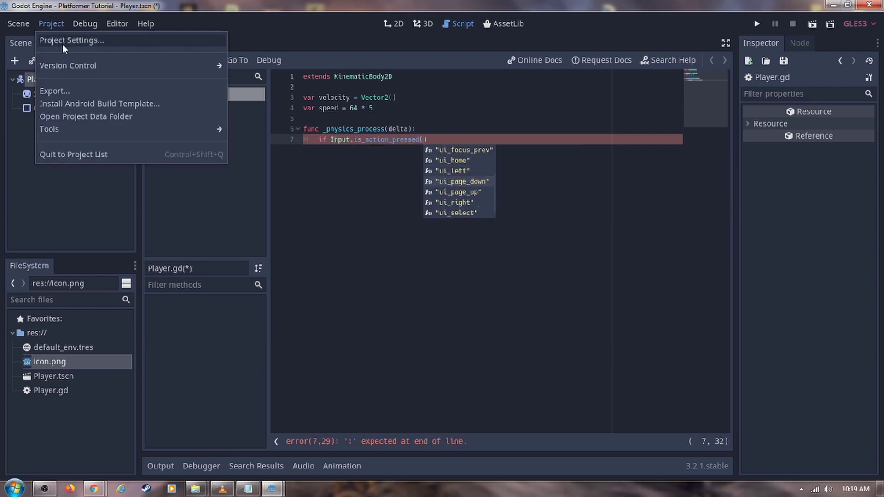
click(62, 37)
click(206, 135)
click(206, 150)
click(206, 164)
click(206, 178)
click(209, 278)
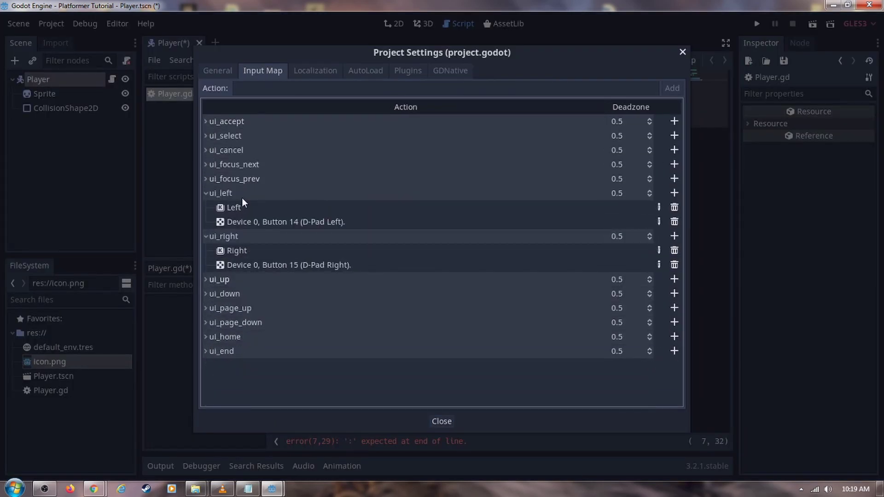
key(Escape)
Complete the ui_left check with velocity.x += speed, then call move_and_slide(velocity)
text("ui_left"):)
key(Return)
text(velocity.x +=)
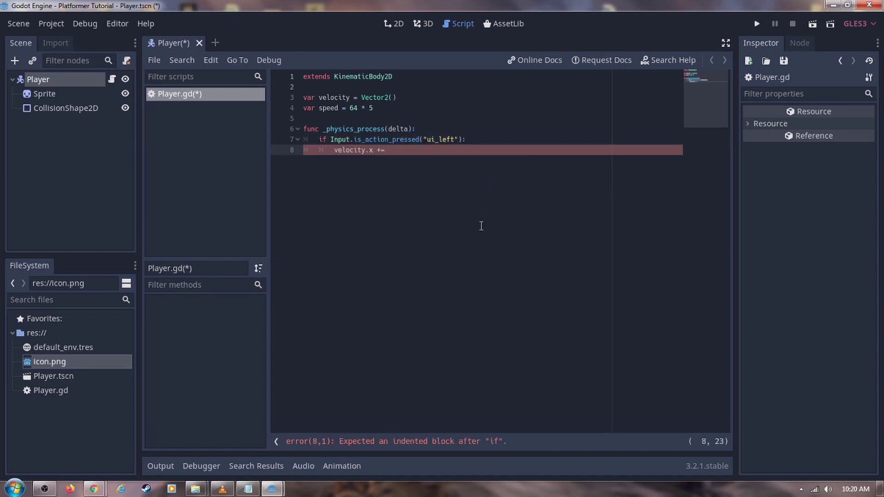
text( speed)
key(Return)
key(BackSpace)
text(move_and_slide(velocity))
Duplicate the condition block and change the action name to ui_right
drag(411, 150, 323, 139)
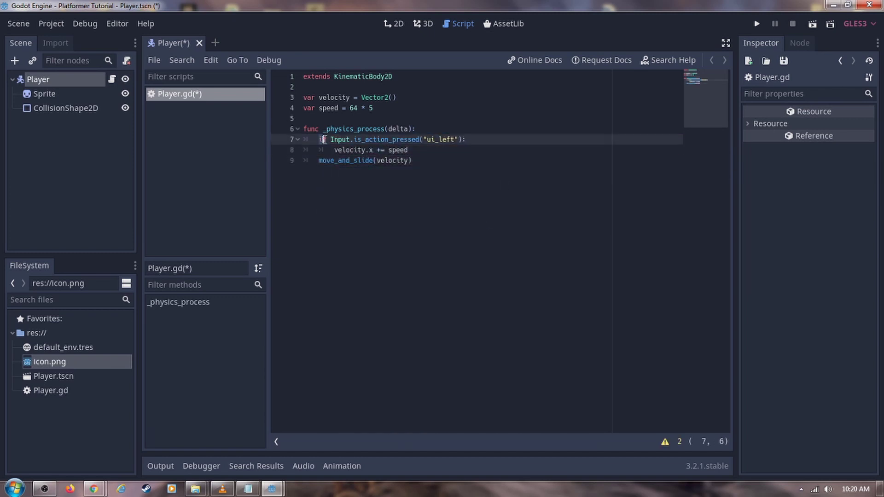
key(ctrl+c)
click(412, 149)
key(Return)
key(ctrl+v)
click(338, 161)
key(BackSpace)
double_click(454, 160)
text(ui_right)
double_click(446, 139)
text(ui_right)
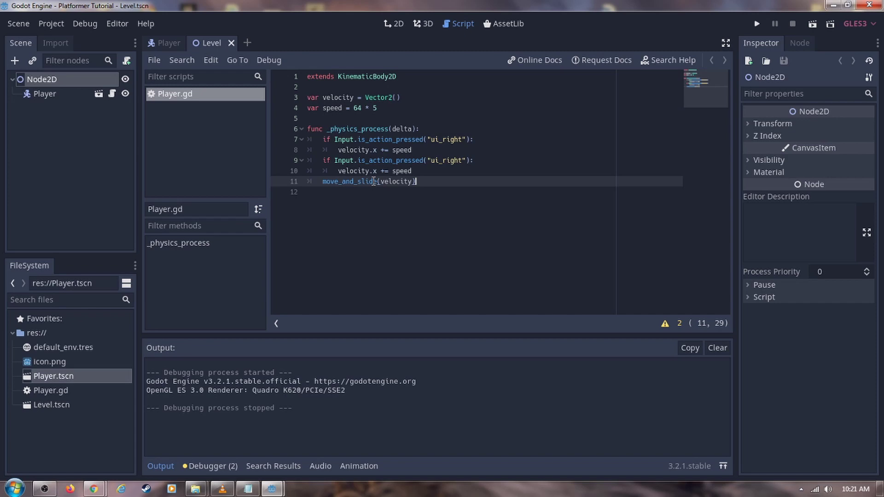
Restore ui_left on line 7, multiply both velocity changes by delta, and run the Level scene
double_click(445, 139)
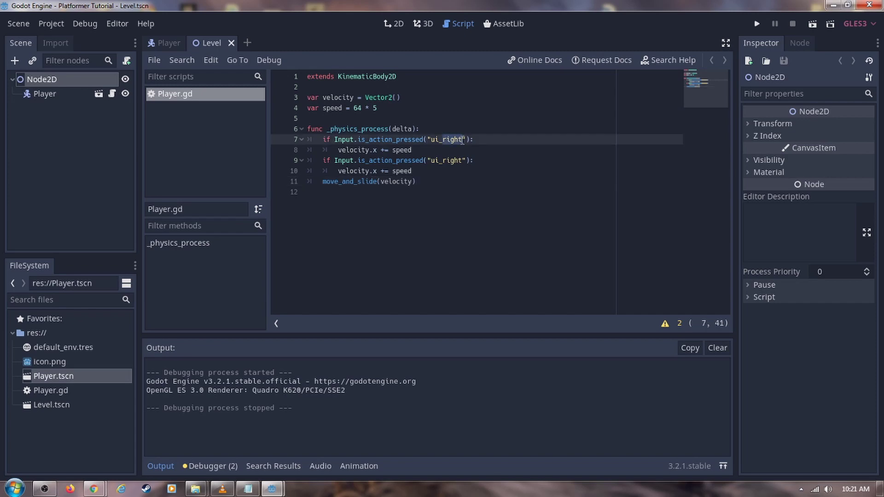
text(ui_left)
click(397, 150)
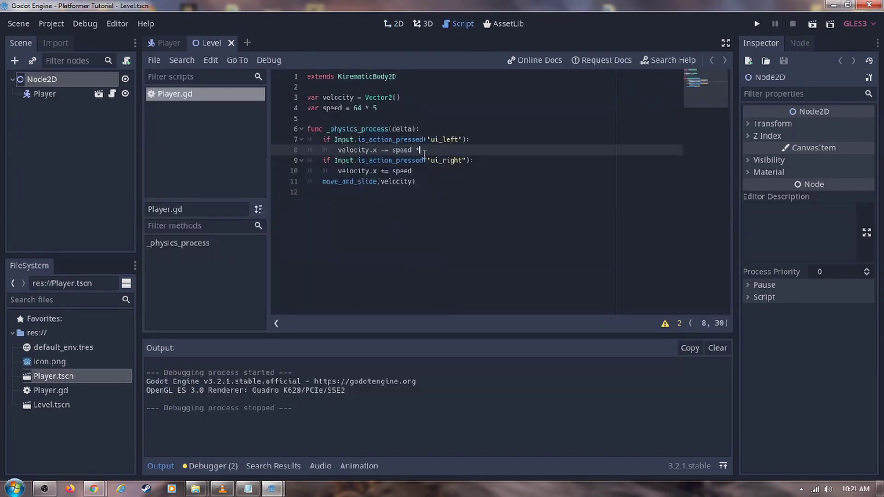
text(delta)
click(411, 171)
text(* delta)
click(171, 468)
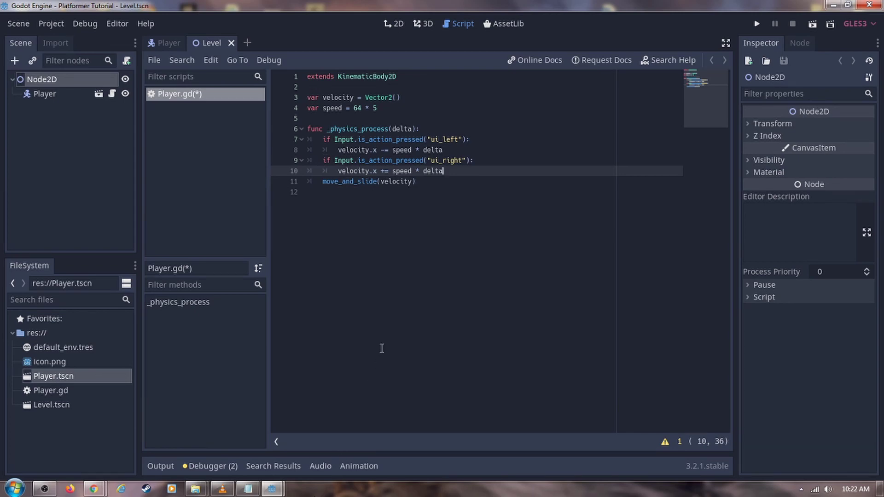
click(811, 26)
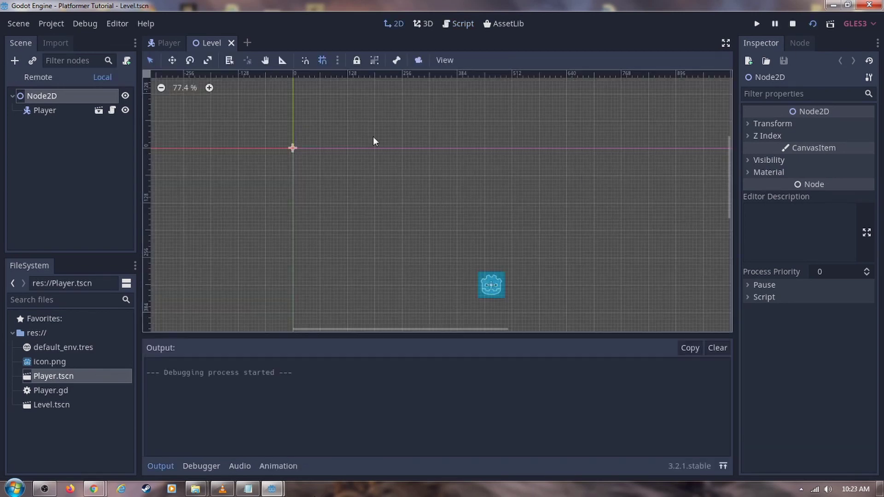
After testing left movement, add an else branch setting velocity.x = lerp(velocity.x,0,0.2)
key(Left)
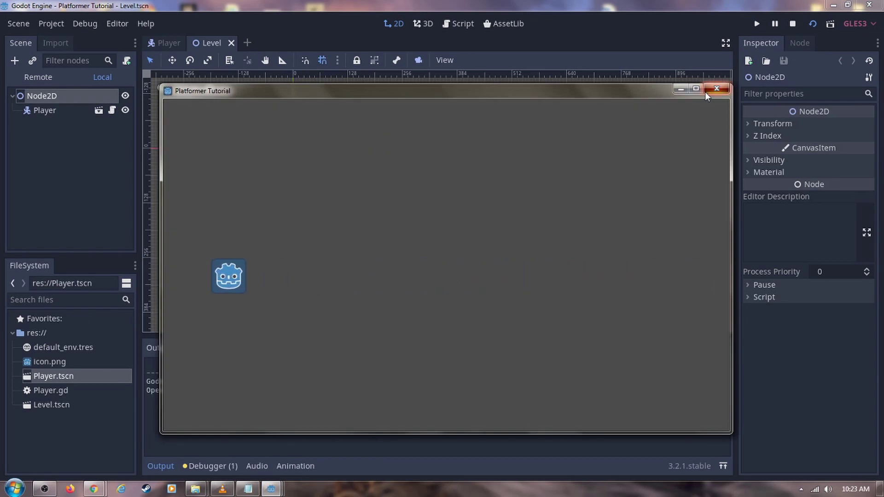
key(F8)
key(Return)
key(BackSpace)
text(else :)
key(Return)
text(velocity.x )
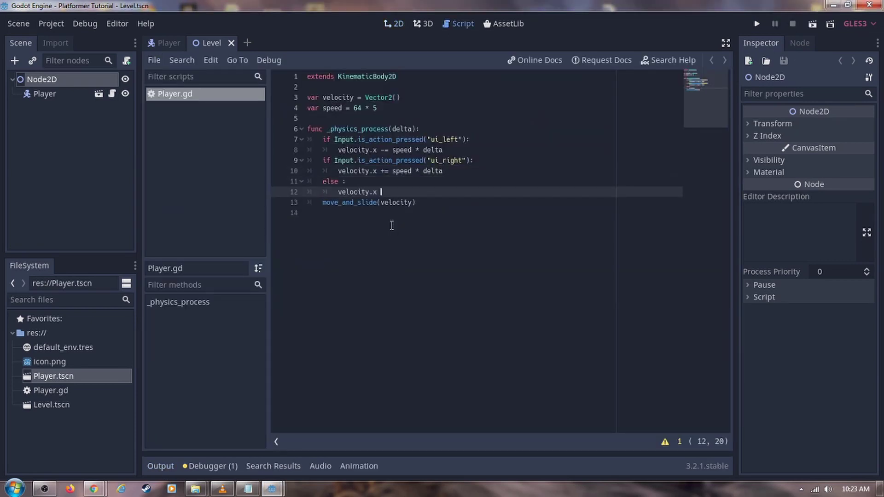
text(= lerp()
click(342, 191)
click(408, 191)
text(velocity.x)
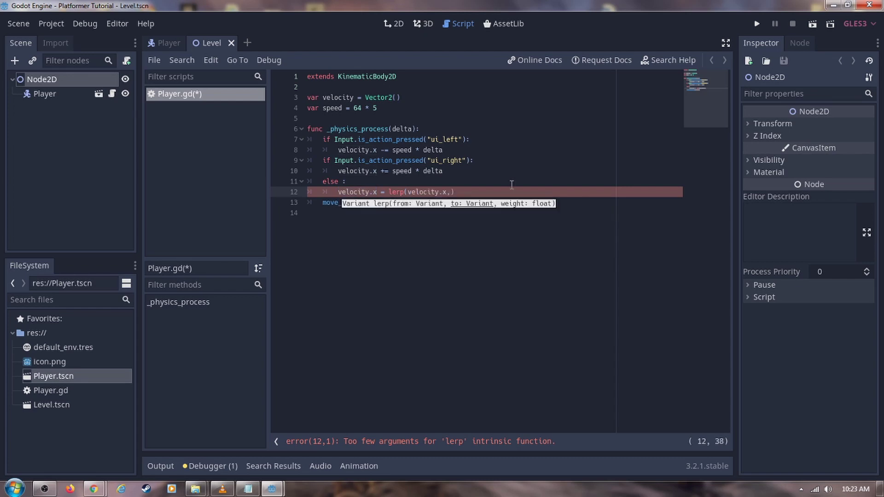
text(,0,0.2)
Run the scene to test the friction, close the game, and return to the script
click(814, 29)
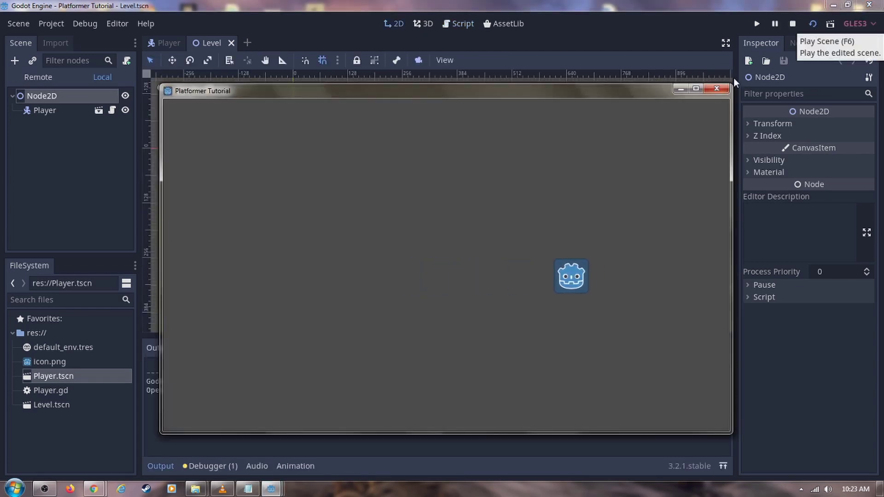
click(716, 88)
click(330, 160)
click(503, 133)
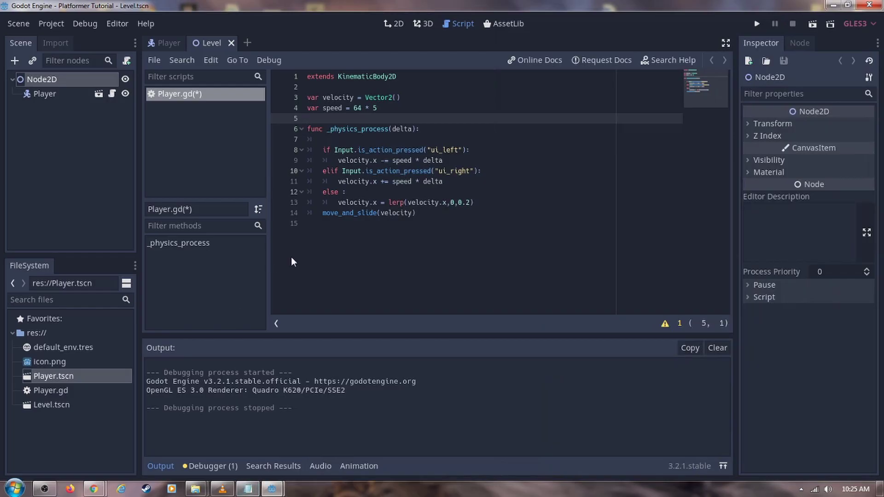
Declare var gravity = 300 below the speed variable
text(var gr)
text(avir)
text(y)
text( = )
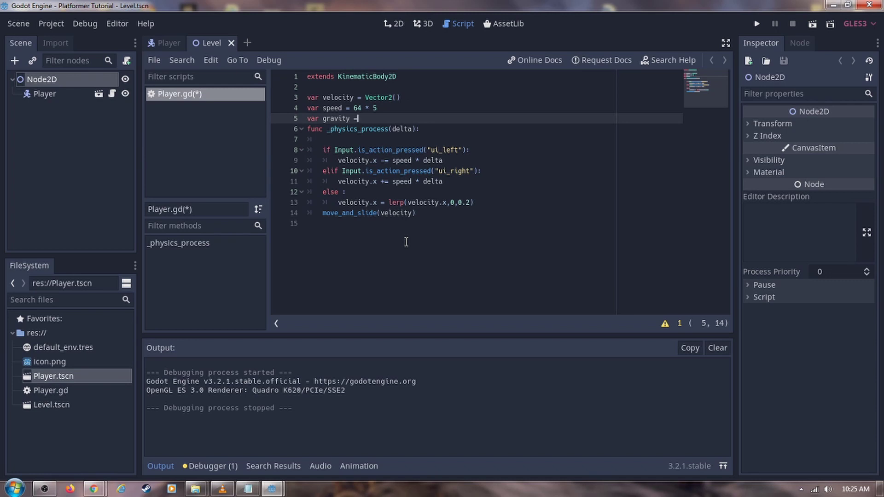
text(300)
click(370, 140)
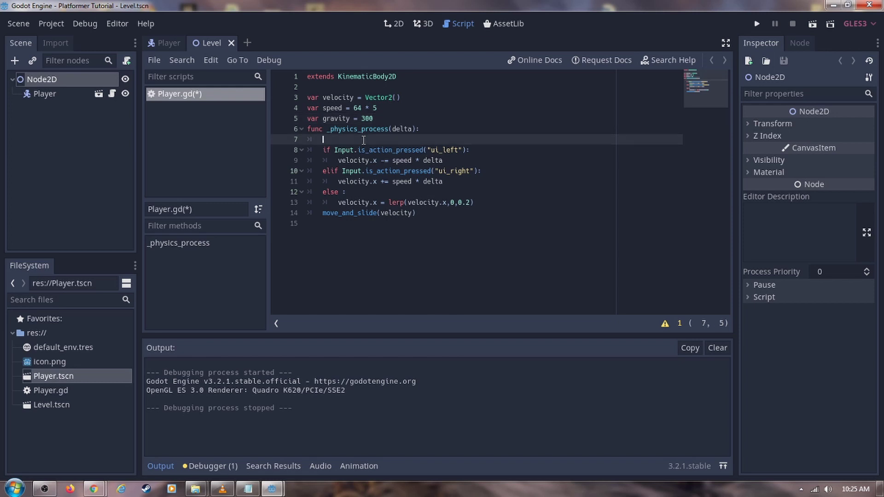
click(399, 119)
key(Return)
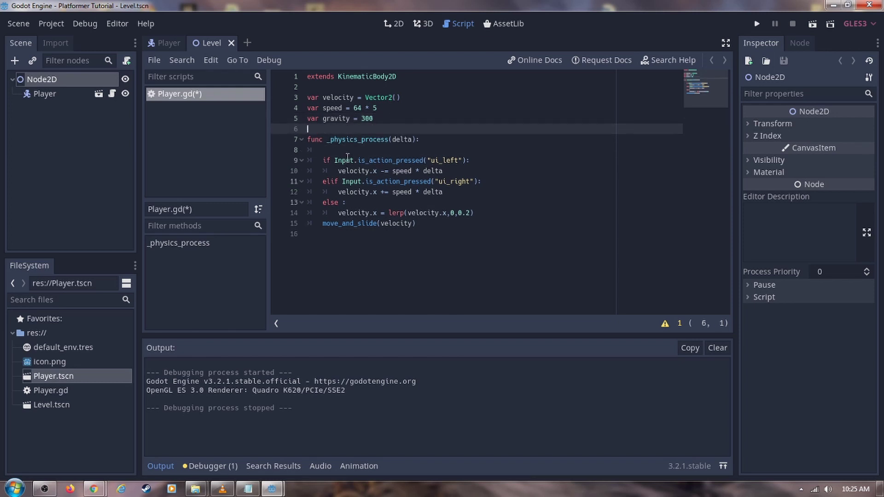
Make velocity.y += gravity * delta the first line of _physics_process
click(343, 153)
text(v)
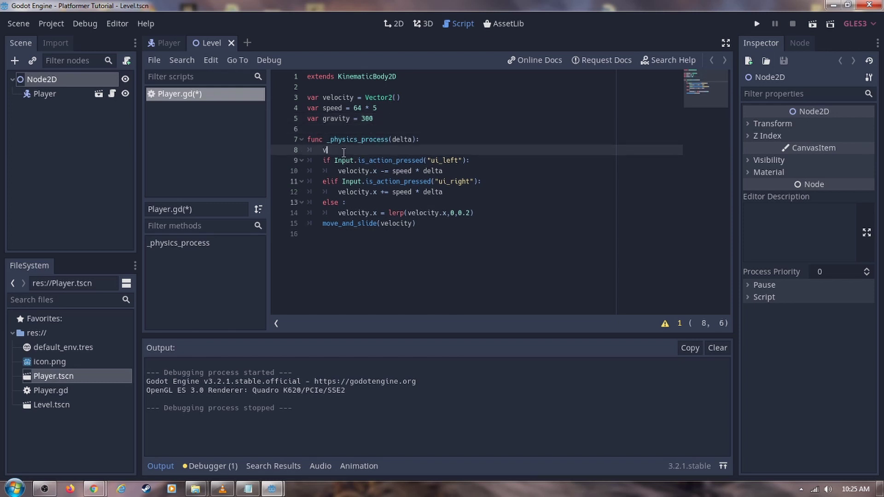
text(elo)
key(Return)
text(.y += )
text(gra)
key(Return)
text(* del)
text(ta)
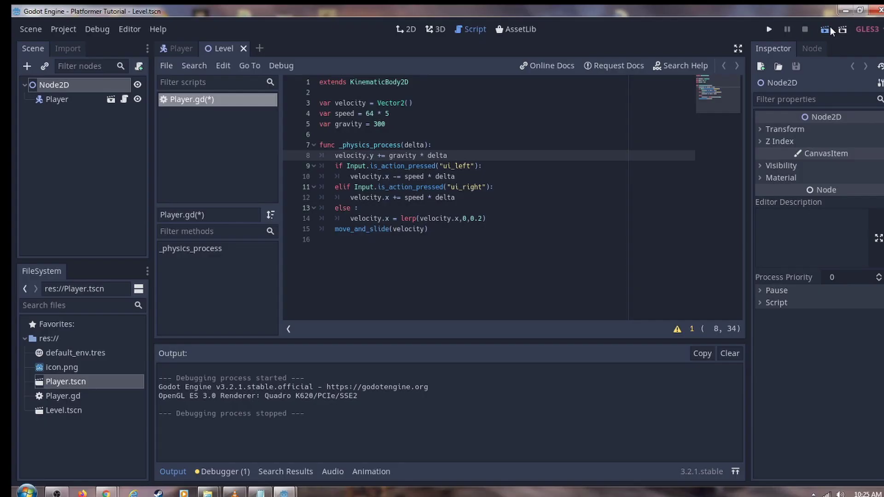
Run the Level scene, watch the player fall under gravity, then close the game
click(830, 27)
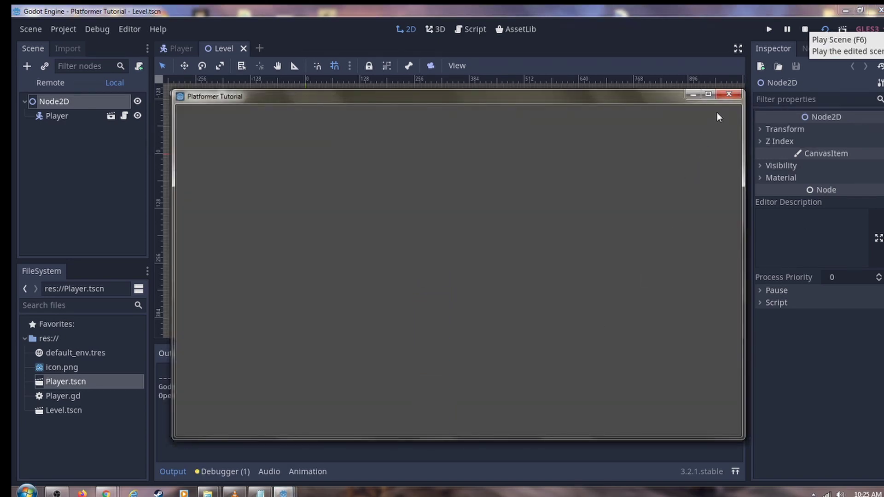
click(727, 97)
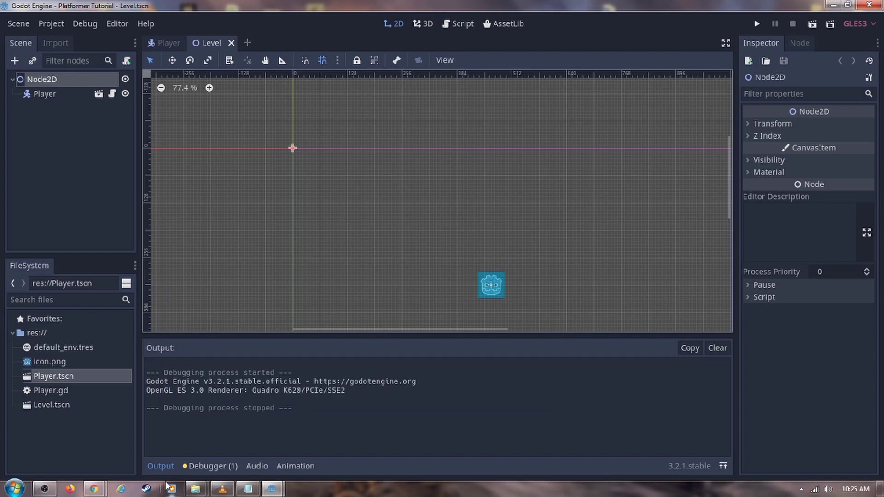
Hide the Output panel and search for TileMap in the Create New Node dialog
click(168, 467)
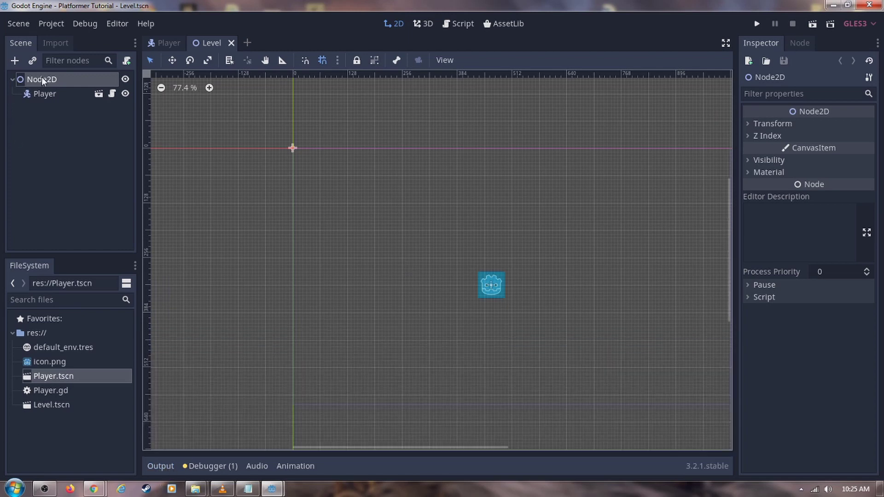
key(ctrl+a)
text(Tile)
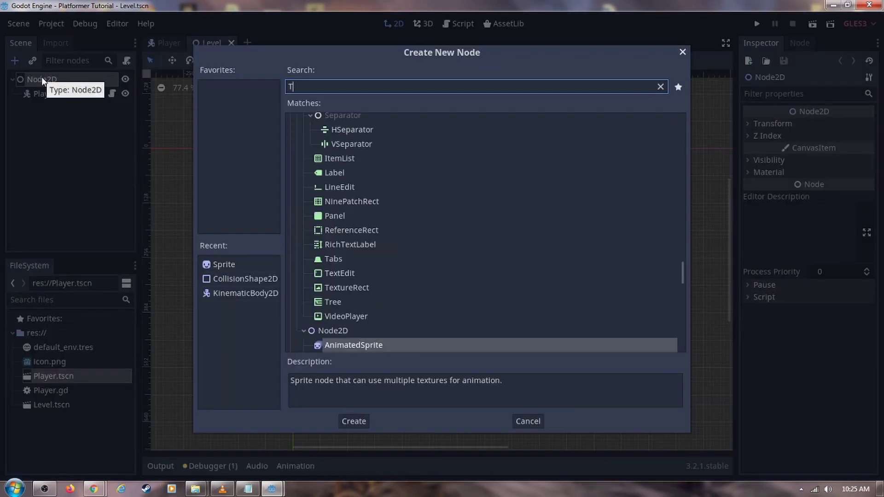
key(BackSpace)
text(l)
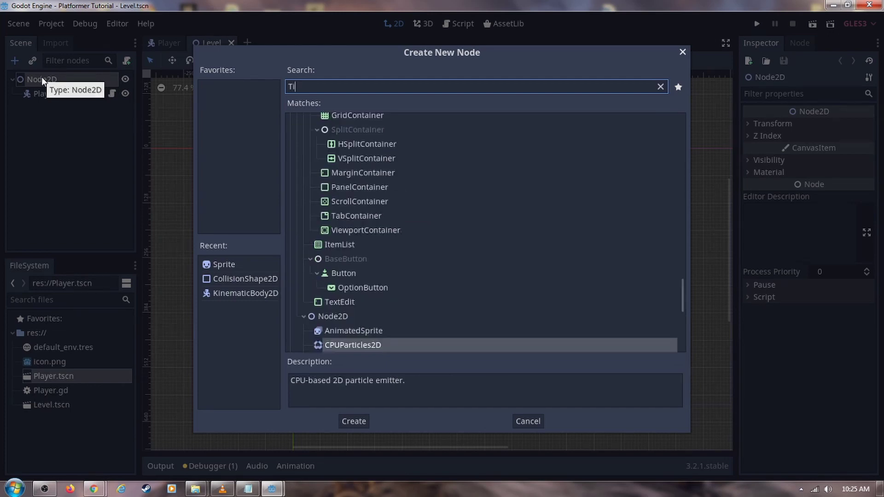
text(e)
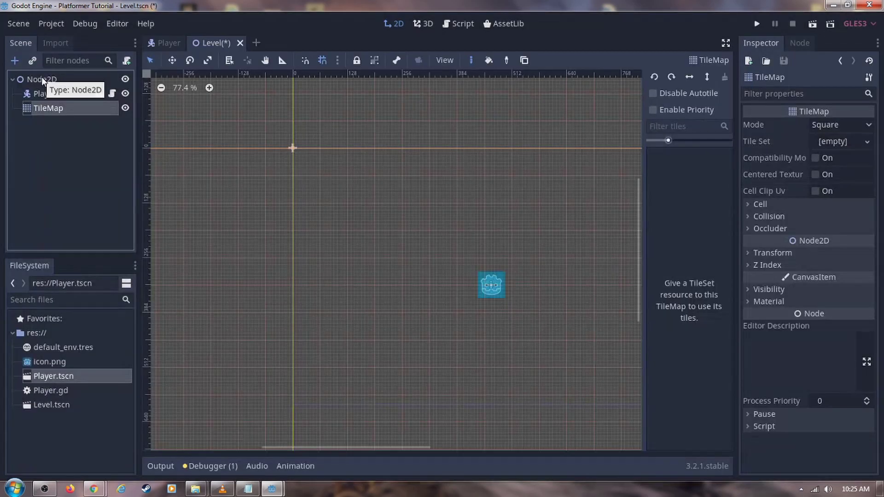
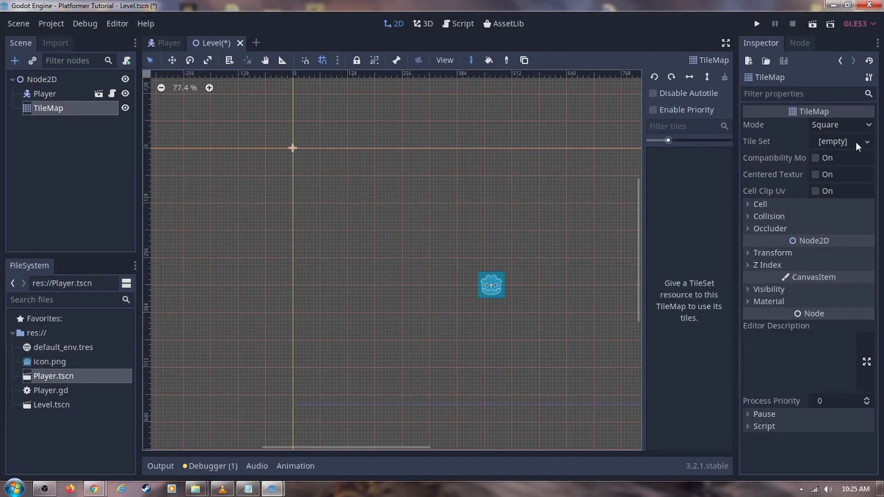
Create a new TileSet for the TileMap and add the whole icon.png as a single tile region
click(855, 142)
click(843, 156)
click(833, 145)
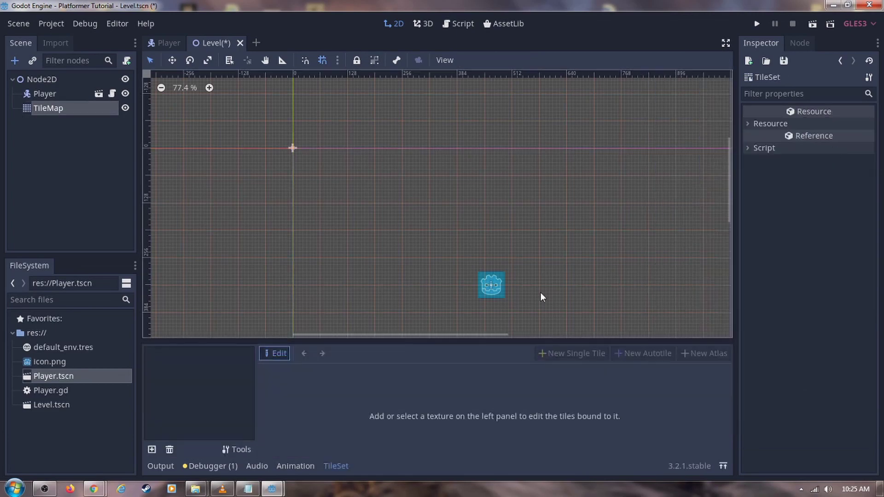
click(152, 449)
double_click(343, 134)
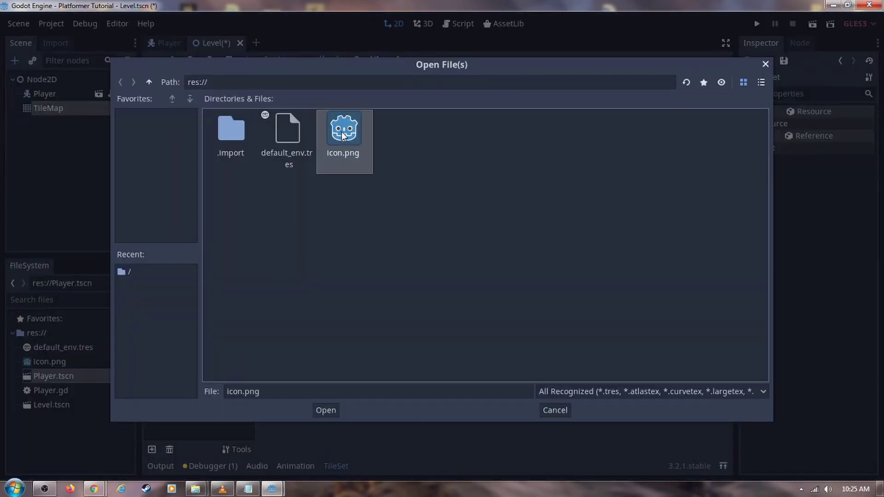
click(556, 358)
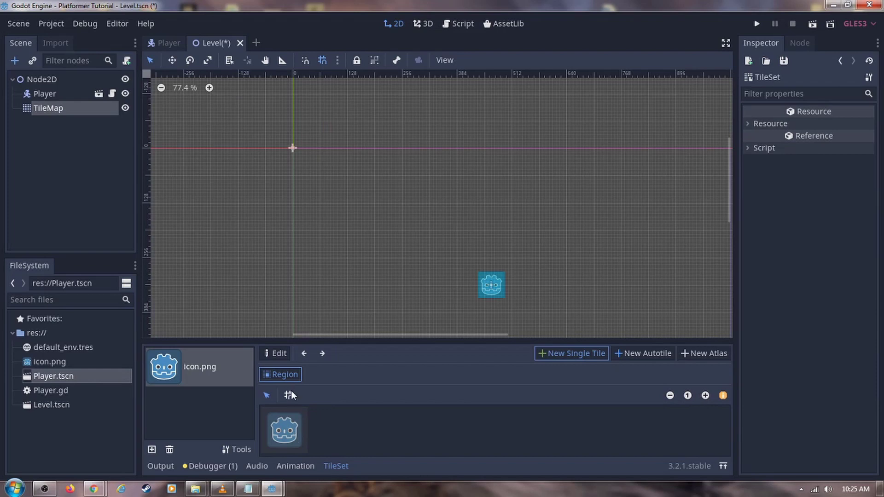
drag(268, 413, 301, 447)
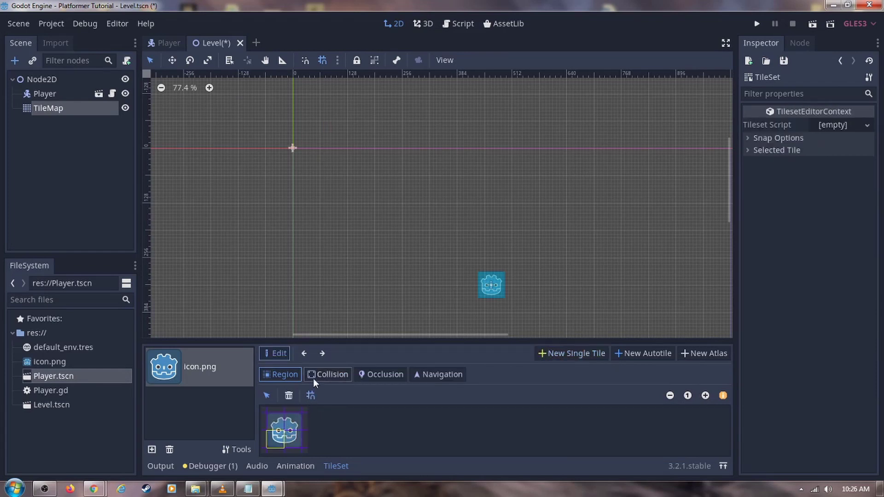
Give the icon tile a full-size rectangular collision shape and return to the TileMap
click(328, 374)
click(284, 395)
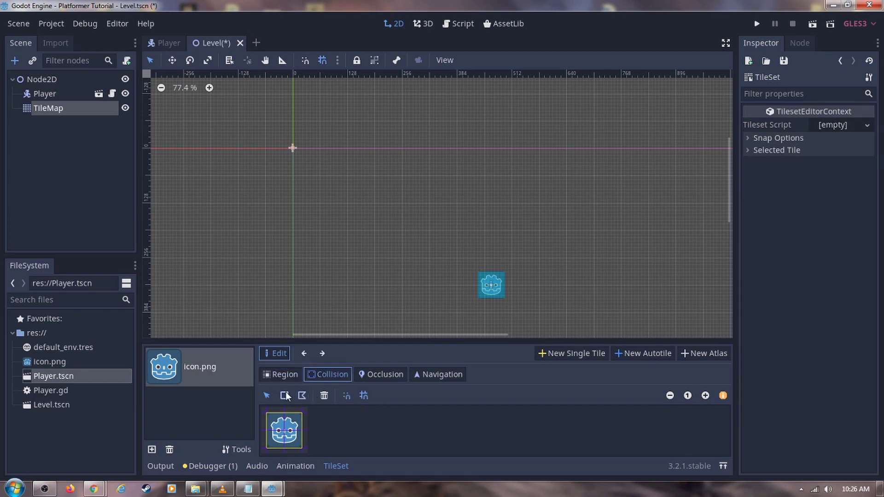
click(284, 430)
click(64, 83)
Return to painting on the TileMap and place the first icon tile
click(65, 109)
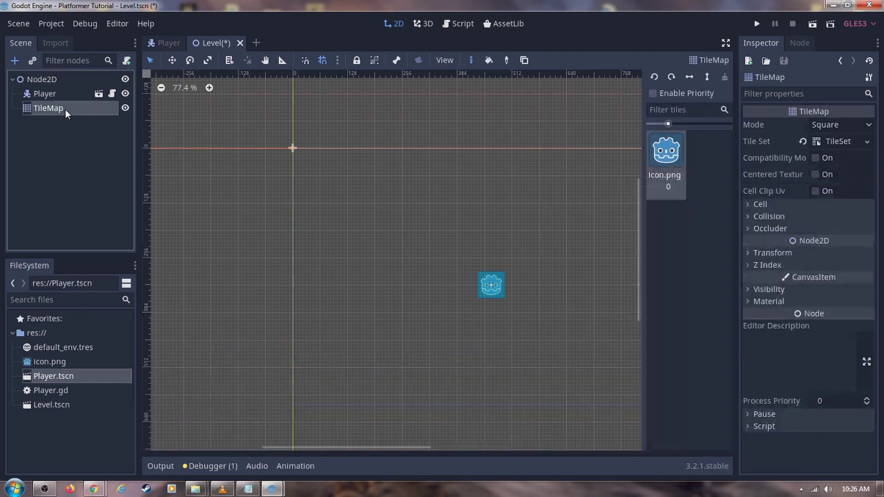
scroll(370, 312, down, 2)
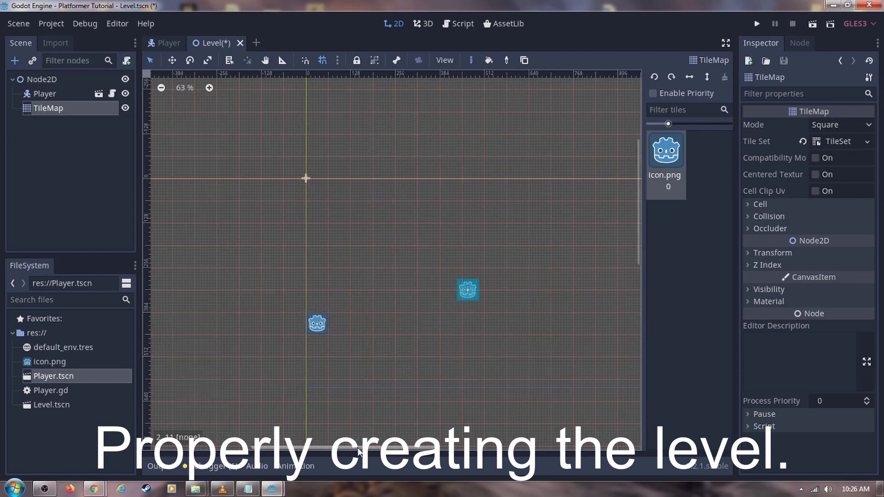
drag(359, 448, 423, 448)
click(525, 369)
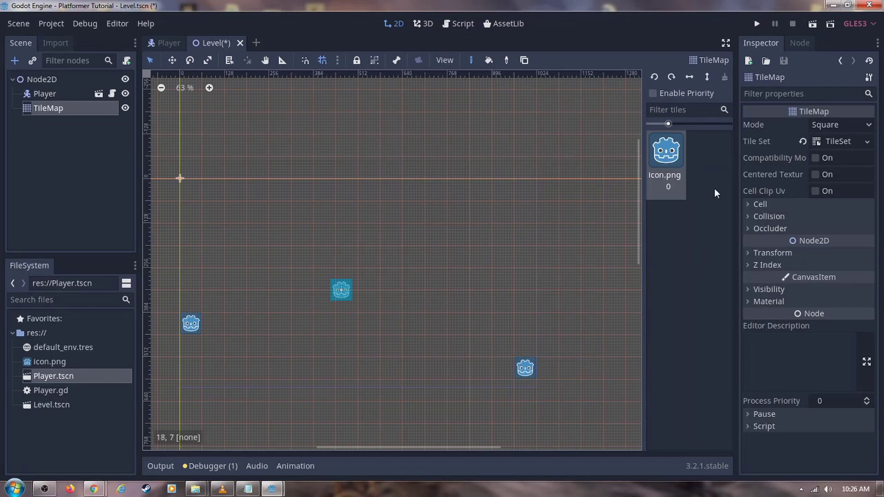
click(705, 60)
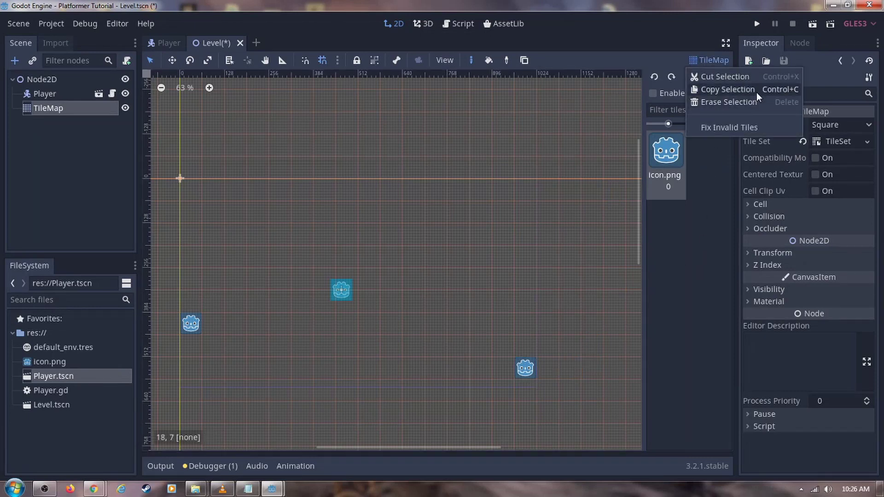
click(739, 128)
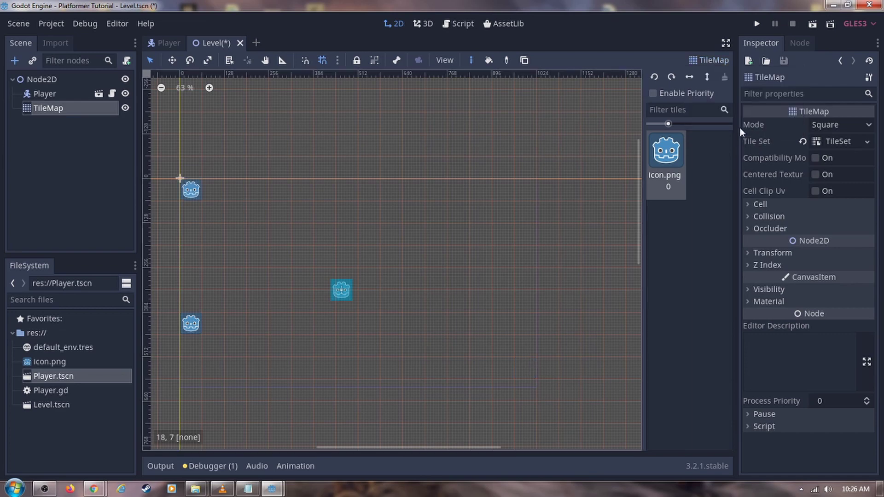
Erase the stray tile near the origin and stack icon tiles in the right-hand column
right_click(191, 190)
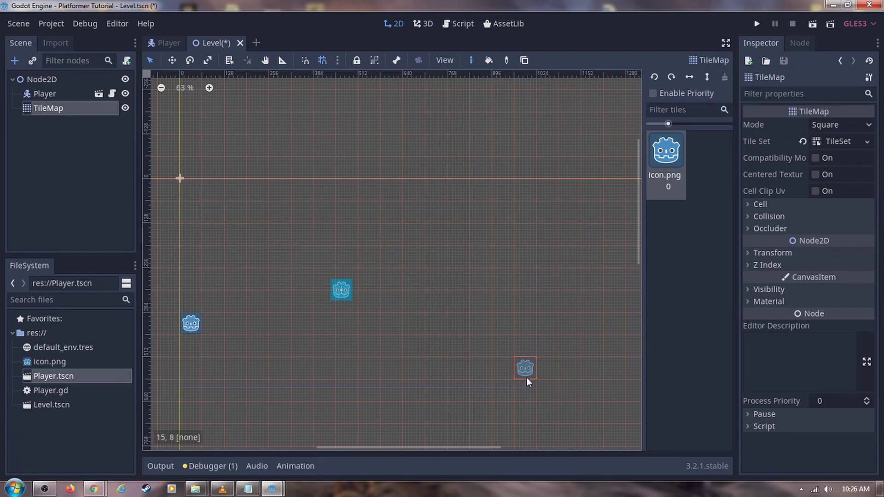
click(527, 380)
click(526, 391)
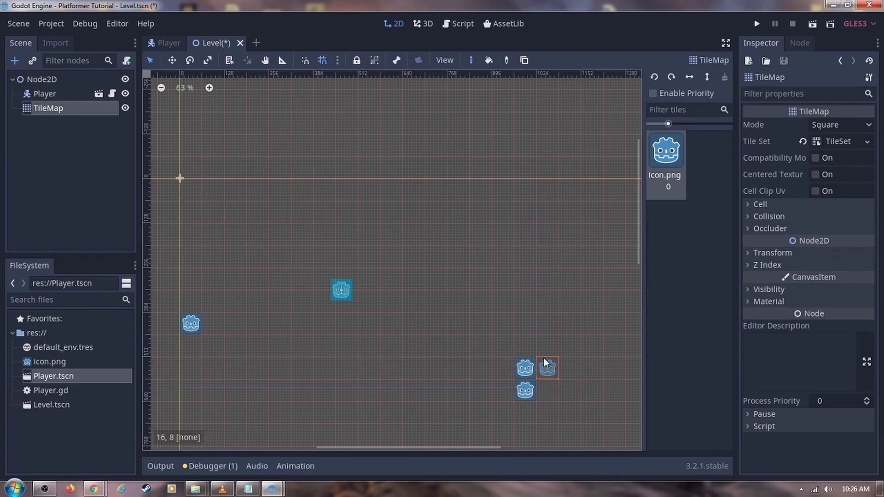
click(525, 323)
click(525, 345)
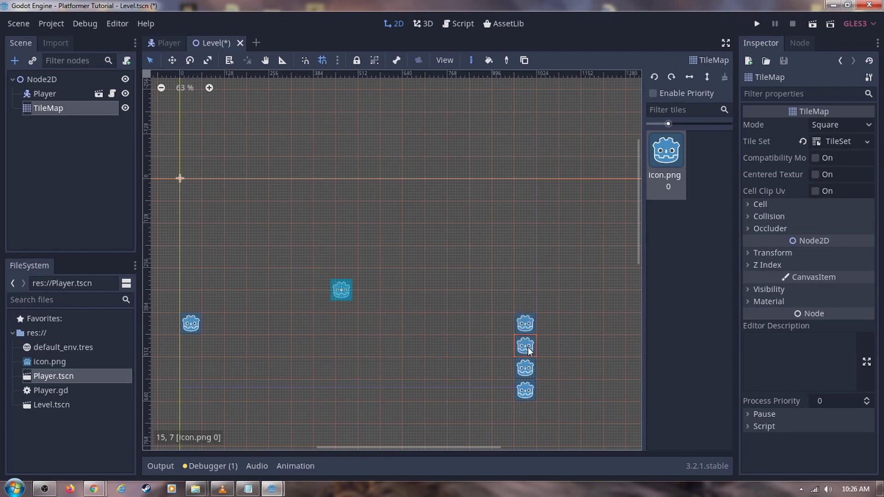
click(711, 60)
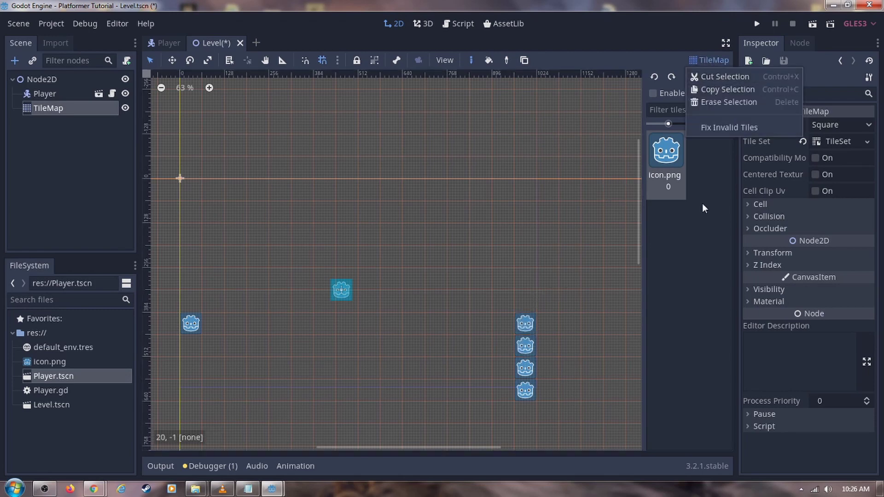
click(702, 170)
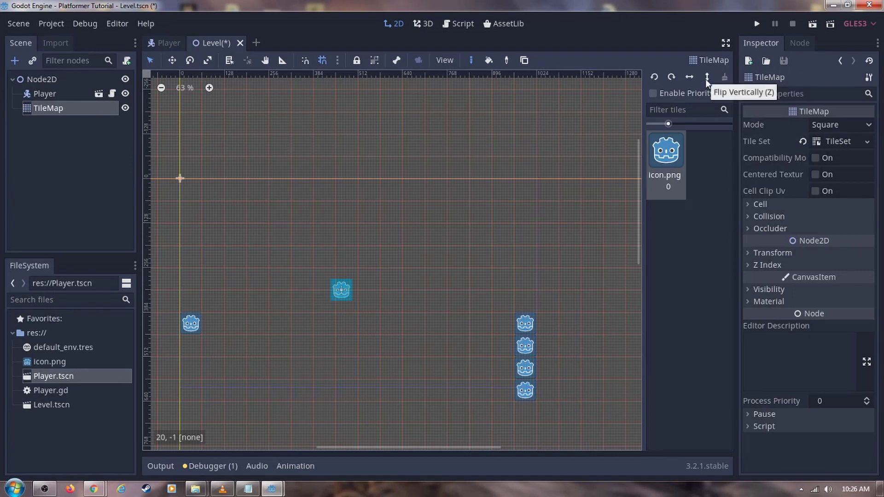
click(652, 93)
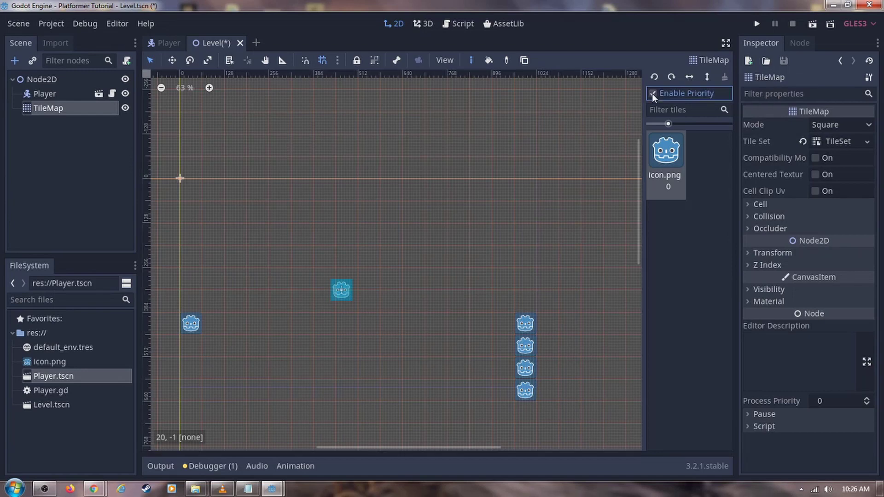
click(652, 93)
Paint the left column and floor row, erasing extra tiles from the lower row
mouse_move(191, 346)
mouse_down()
mouse_move(191, 391)
mouse_move(362, 393)
mouse_up()
click(213, 390)
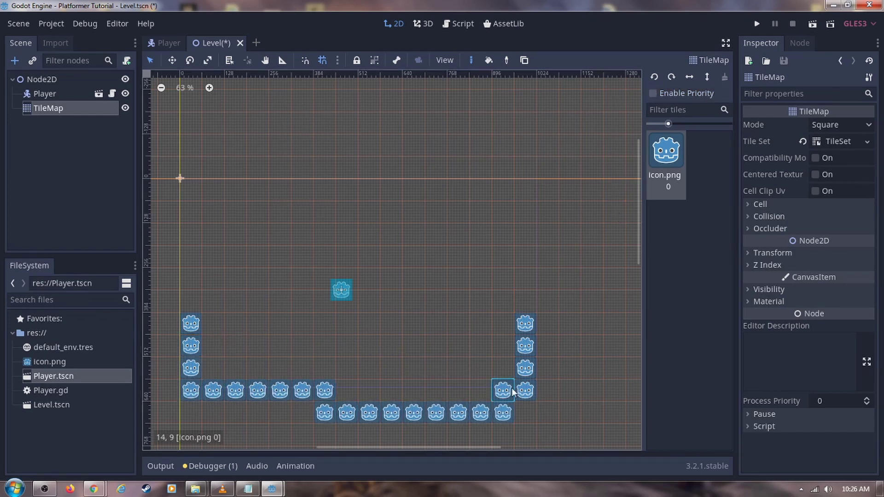
click(346, 390)
right_drag(368, 413, 325, 413)
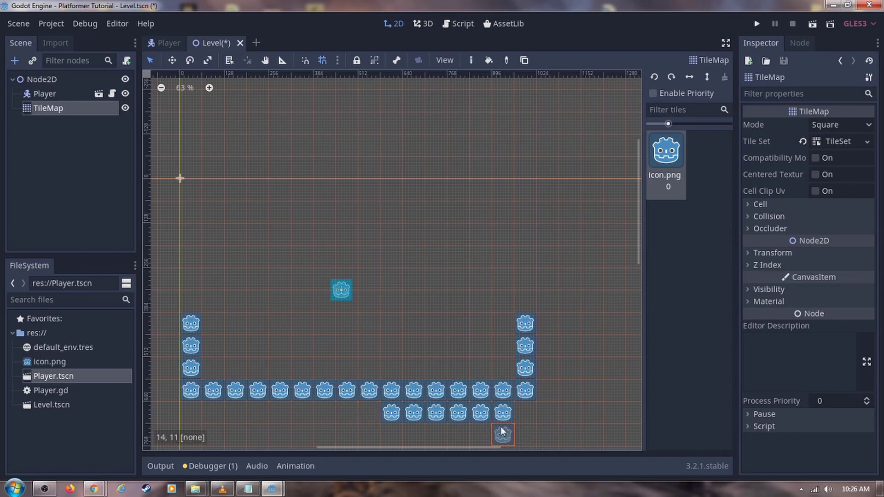
right_drag(503, 413, 391, 412)
click(213, 324)
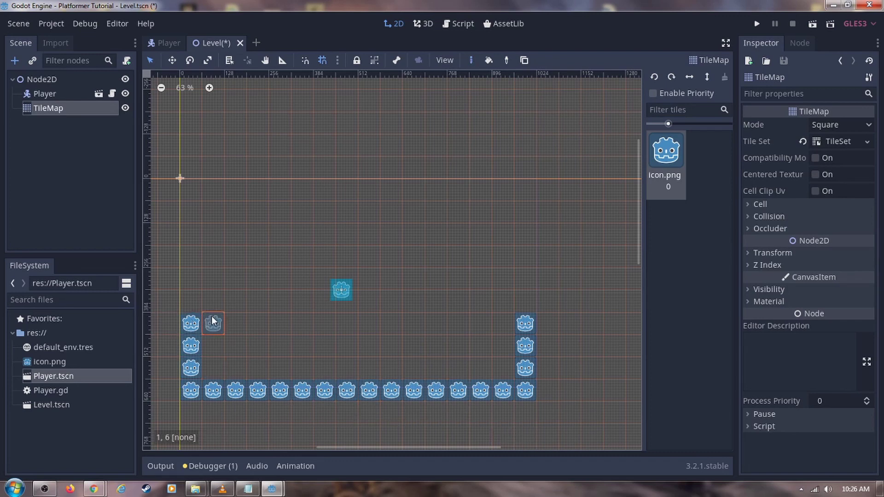
Fill the remaining floor rows and erase the top row, leaving a 3-row, 16-wide floor
mouse_move(235, 346)
mouse_down()
mouse_move(467, 369)
mouse_move(218, 350)
mouse_move(525, 348)
mouse_up()
right_click(549, 349)
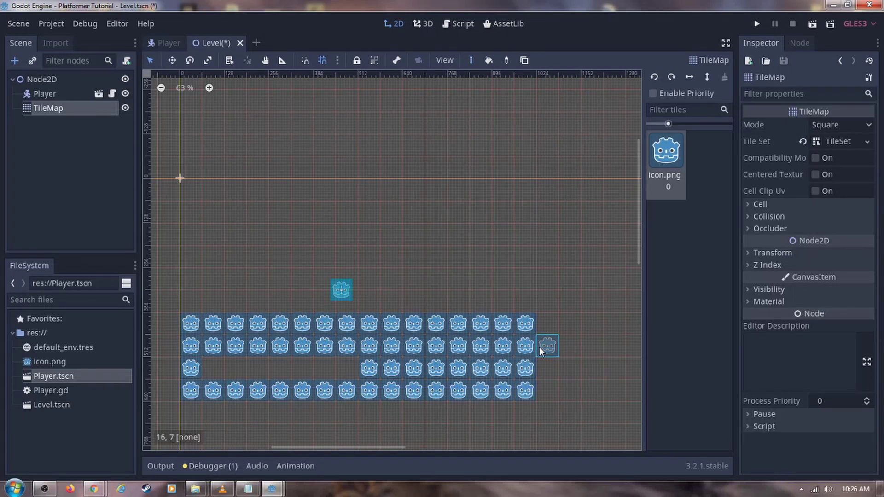
drag(226, 373, 347, 371)
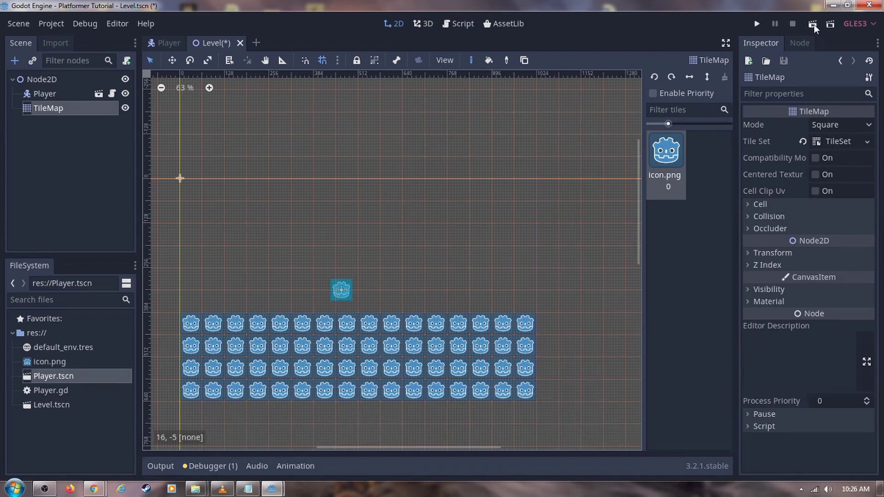
right_drag(545, 323, 191, 322)
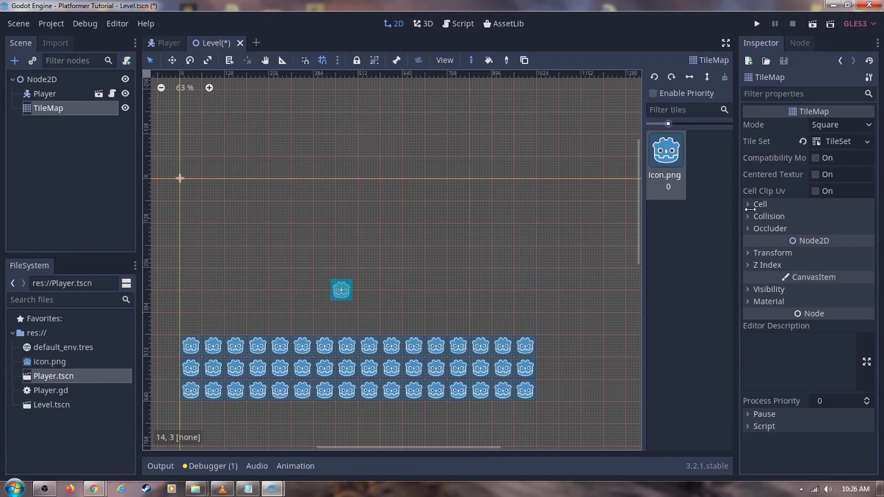
Run the level, walk the player right, left and right across the floor, then close the game
click(811, 26)
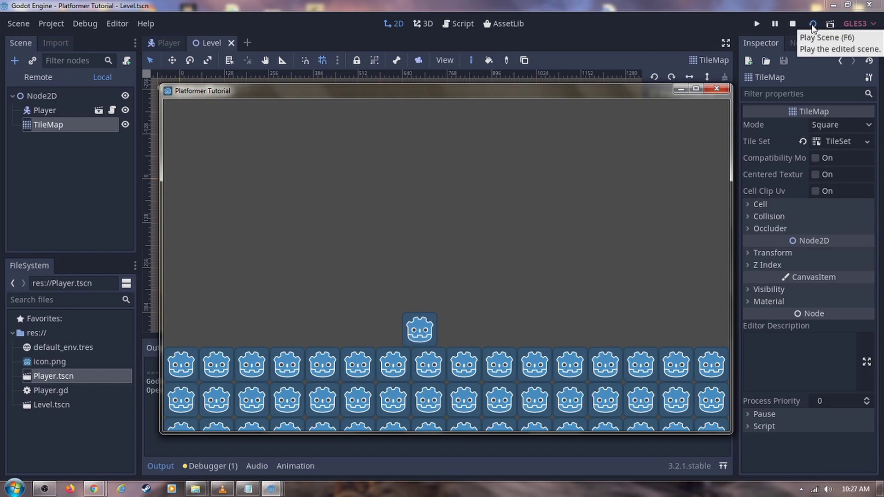
key(Right)
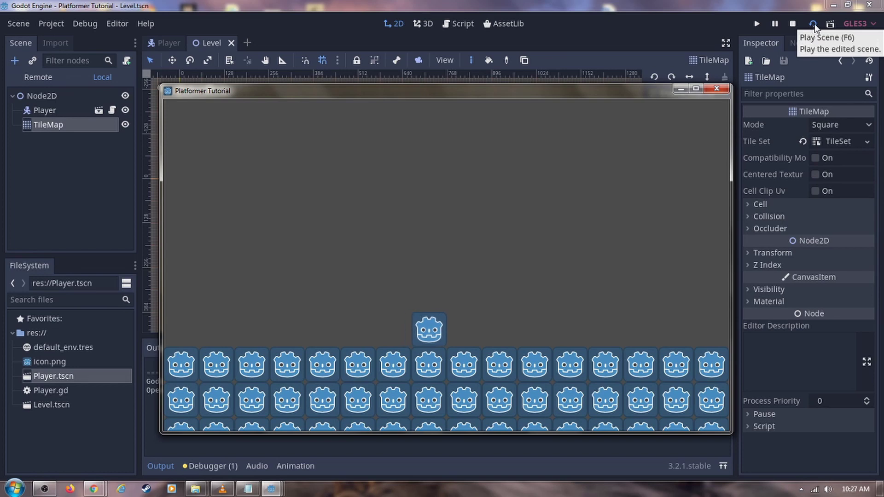
key(Left)
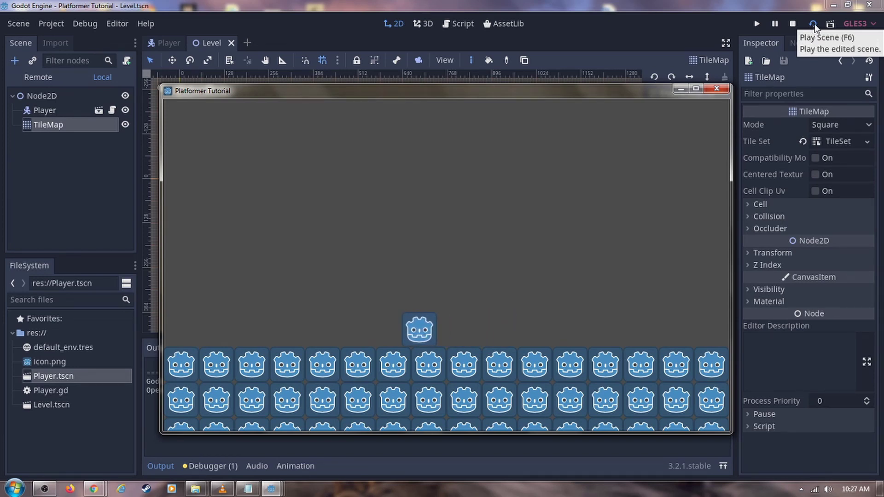
key(Right)
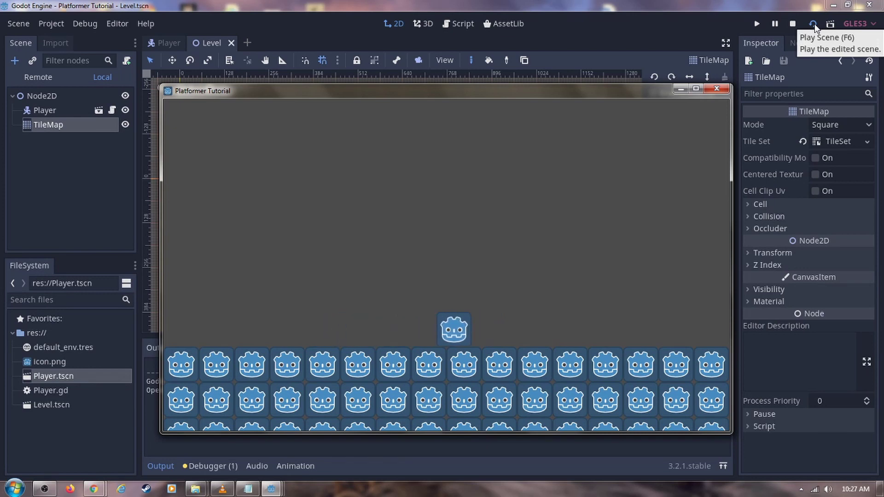
click(717, 90)
Add an is_on_floor() line after the lerp line that assigns grounded, plus a new variable line
click(458, 23)
click(503, 212)
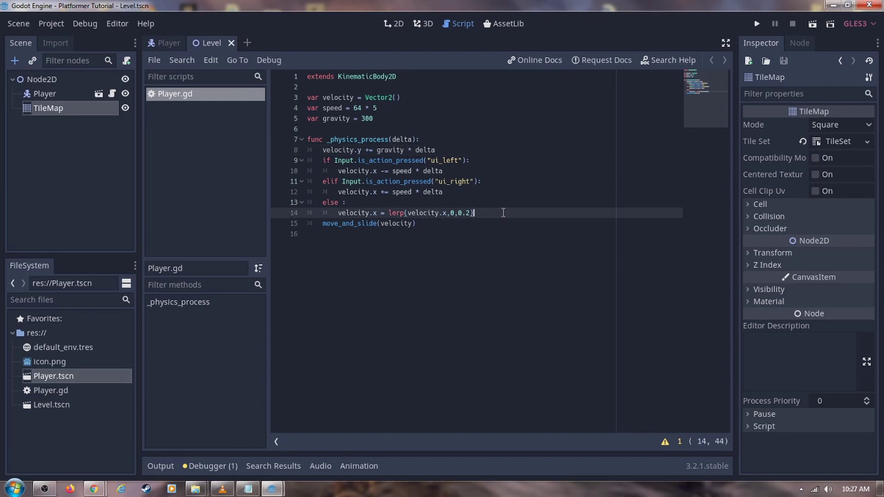
key(Return)
text(if)
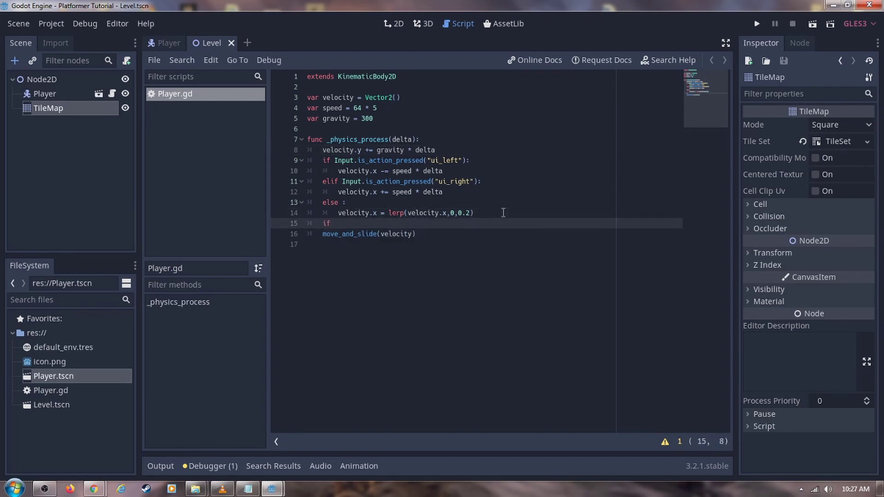
text(is_)
text(is_on)
key(Return)
text(= )
text(grounded)
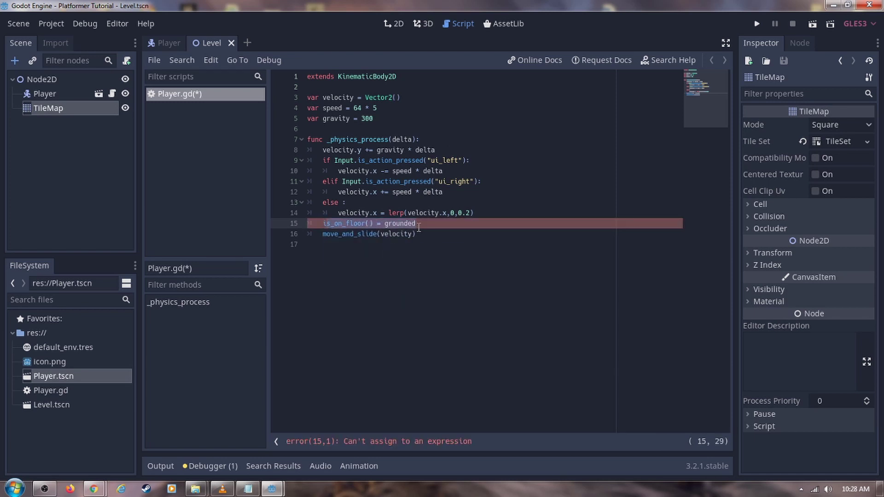
click(400, 119)
key(Return)
text(ed = true)
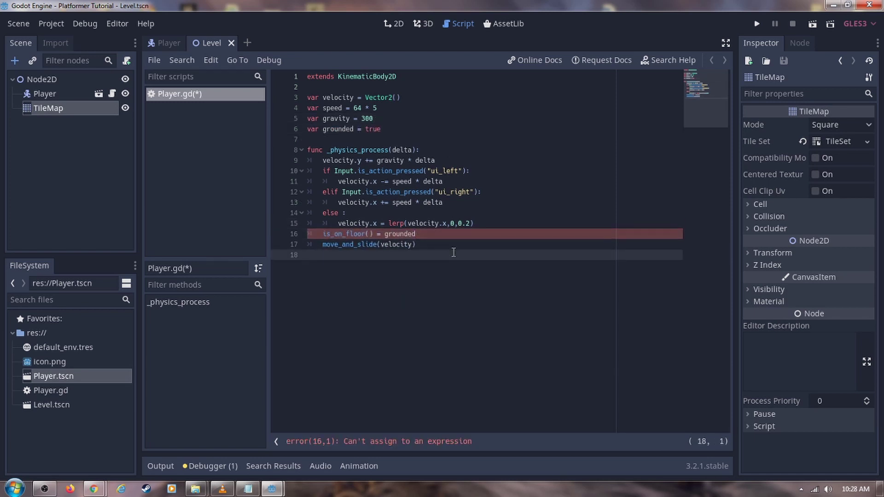
Turn the floor check into an 'if is_on_floor():' block with grounded on its own line
key(Down)
key(Down)
key(Down)
key(Home)
text(iif)
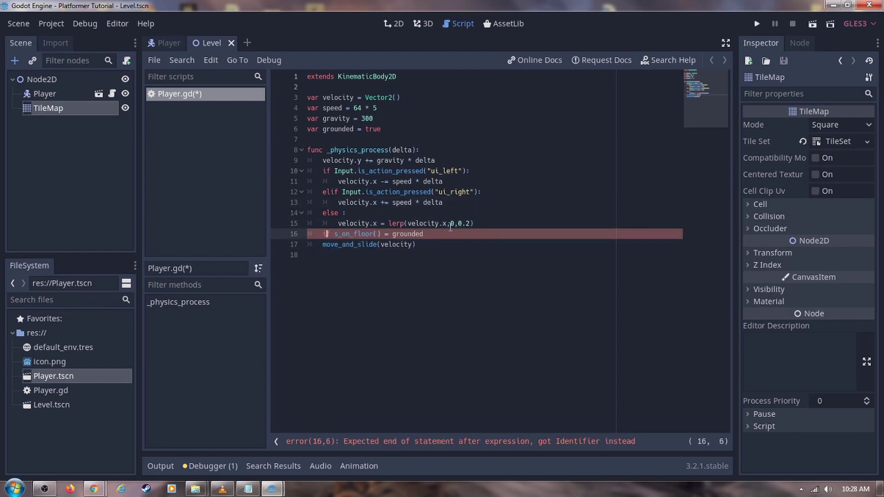
click(386, 234)
text(:)
key(Return)
click(350, 247)
key(BackSpace)
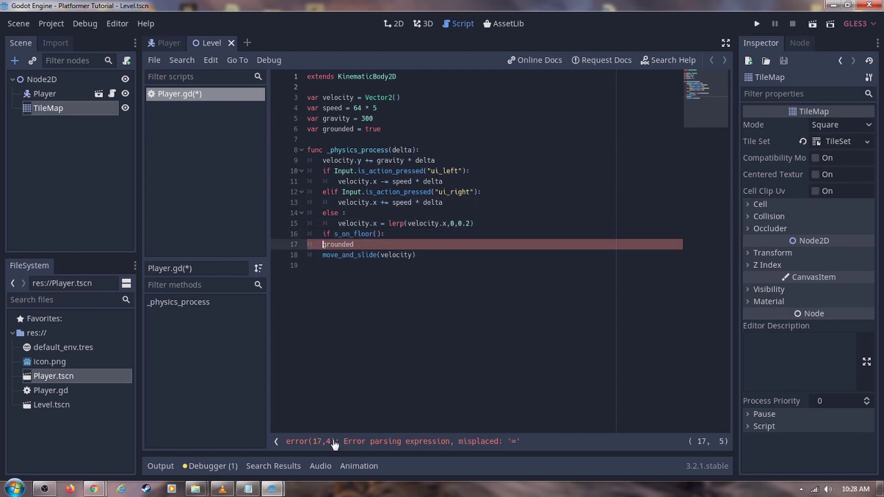
key(BackSpace)
Replace the broken floor check lines with an Input.is_action_just_pressed( call
key(Up)
key(End)
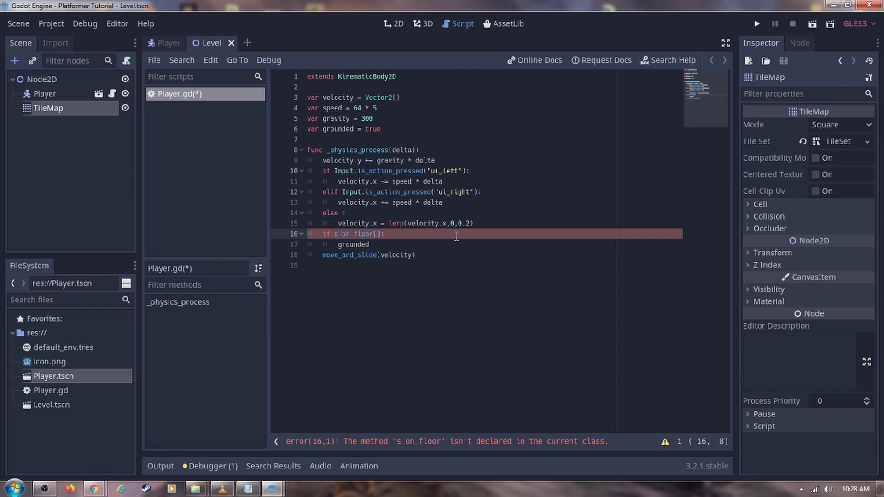
key(BackSpace)
key(BackSpace)
key(BackSpace)
key(BackSpace)
key(BackSpace)
key(BackSpace)
key(BackSpace)
key(BackSpace)
key(BackSpace)
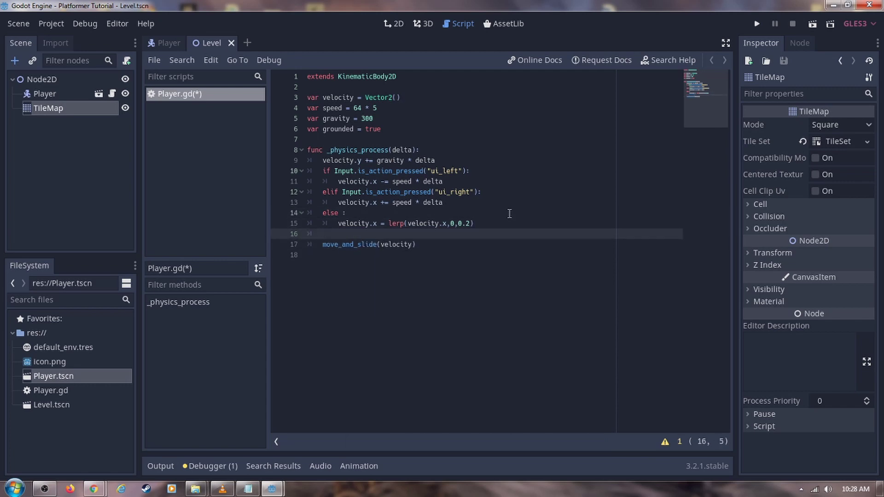
text(ifInput.is_action_just_pressed()
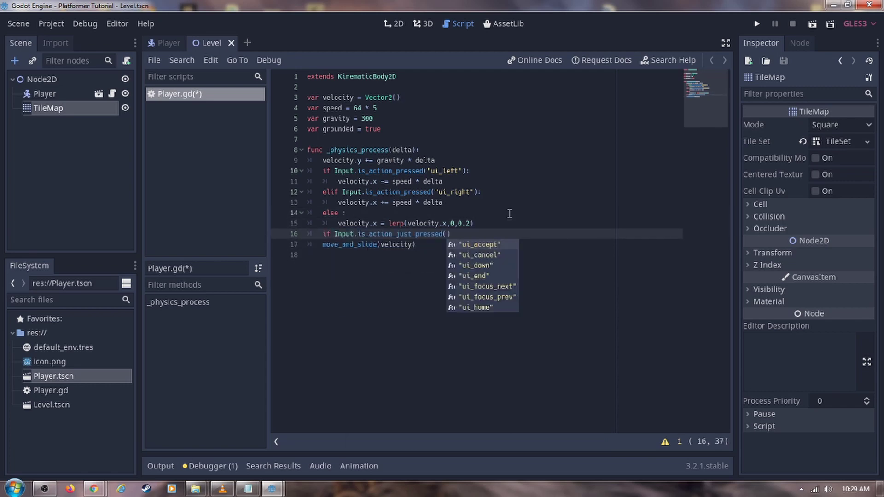
Add a 'jump' action to the project's Input Map and close Project Settings
click(51, 23)
click(53, 29)
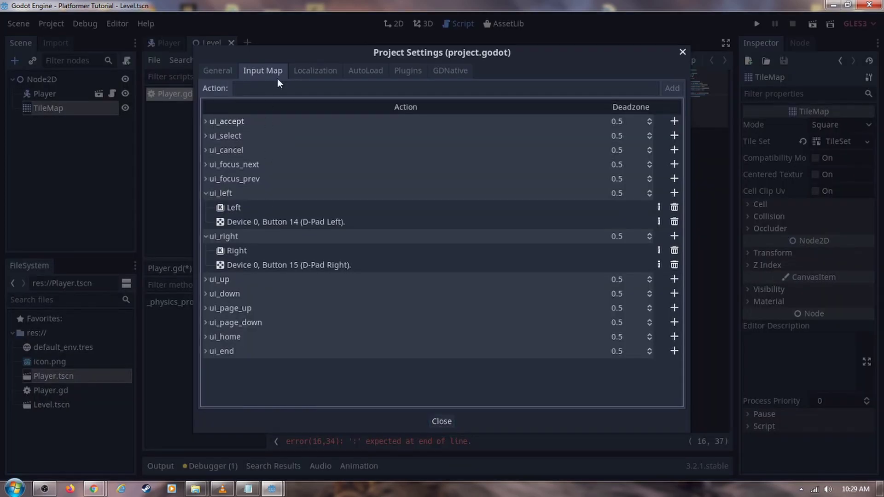
text(jump)
click(674, 365)
click(706, 381)
Complete the condition with the "space" action and set velocity.y in its body
key(space)
click(442, 421)
text(")
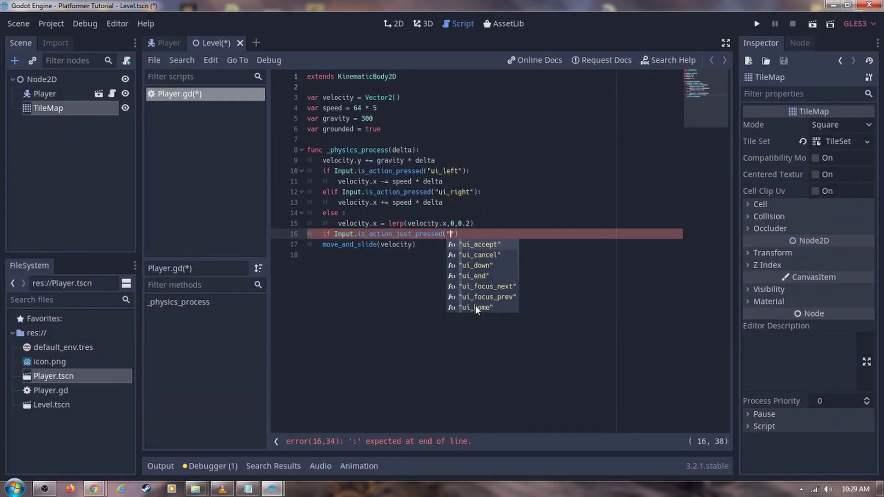
text(space)
click(488, 234)
text(:)
key(Return)
text(velocity.)
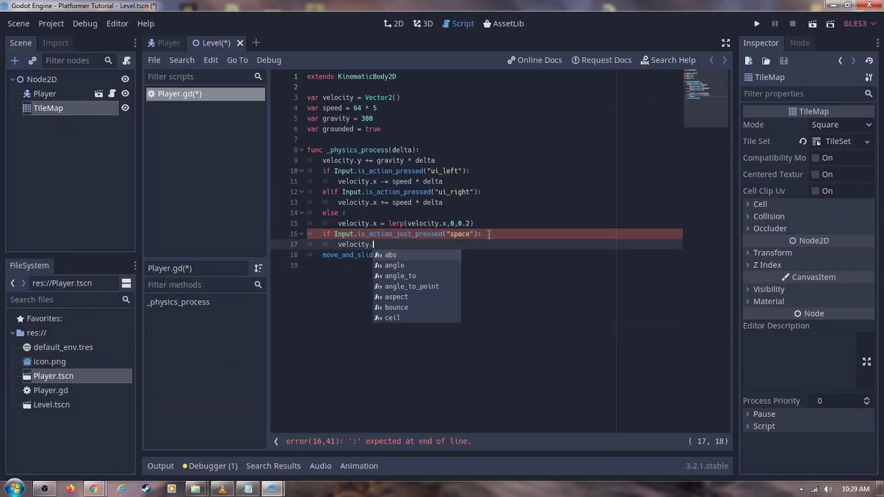
text(y -)
key(Left)
key(Left)
key(Left)
key(BackSpace)
key(Right)
key(Right)
text(-)
key(Right)
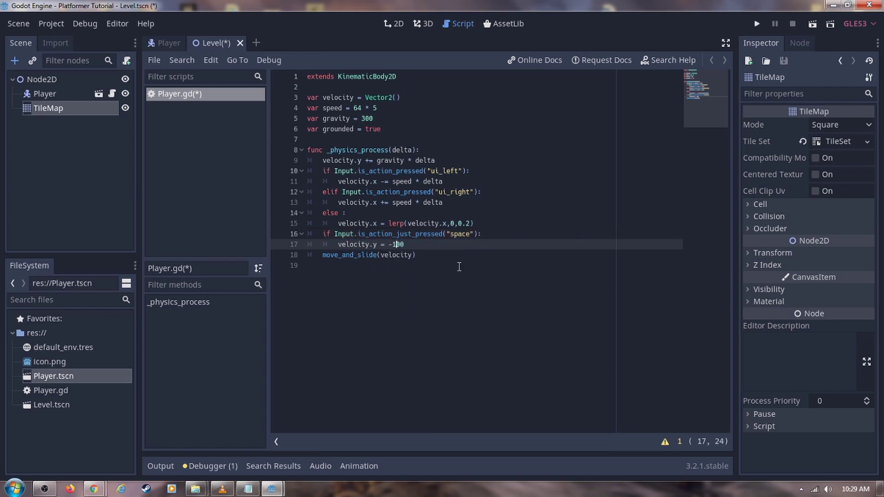
text(25)
Declare a jump_height variable of -250 and use it for the jump velocity
click(458, 267)
click(400, 98)
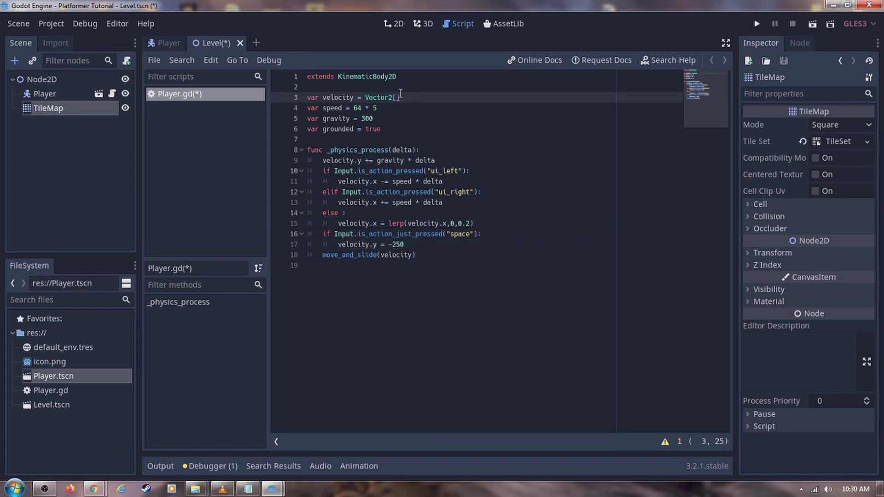
key(Return)
text(var jump_height=-250)
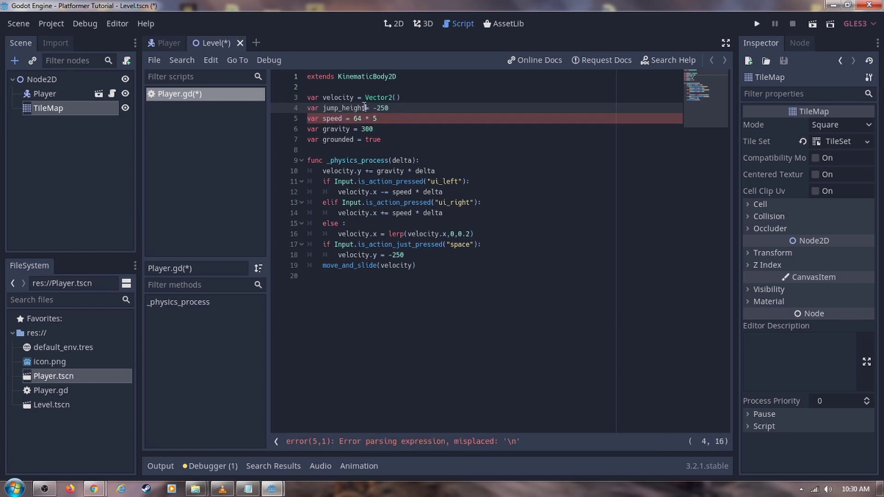
drag(388, 254, 409, 255)
text(jum)
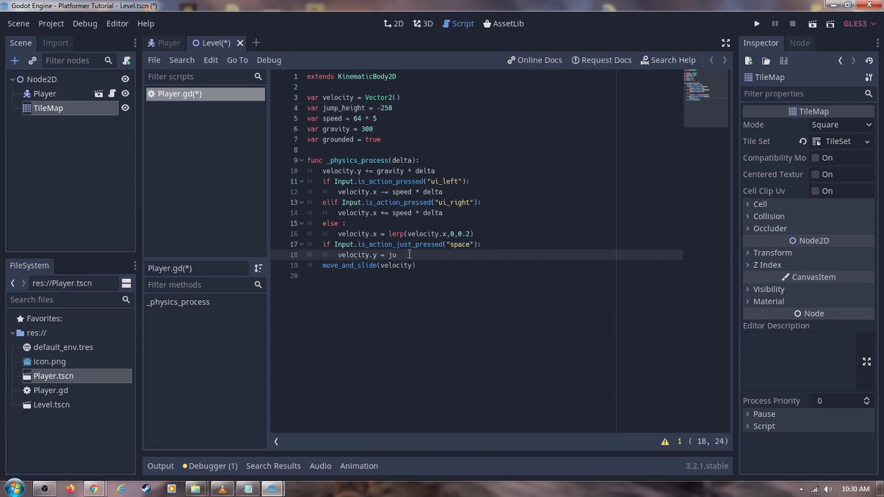
text(mp_height)
click(462, 202)
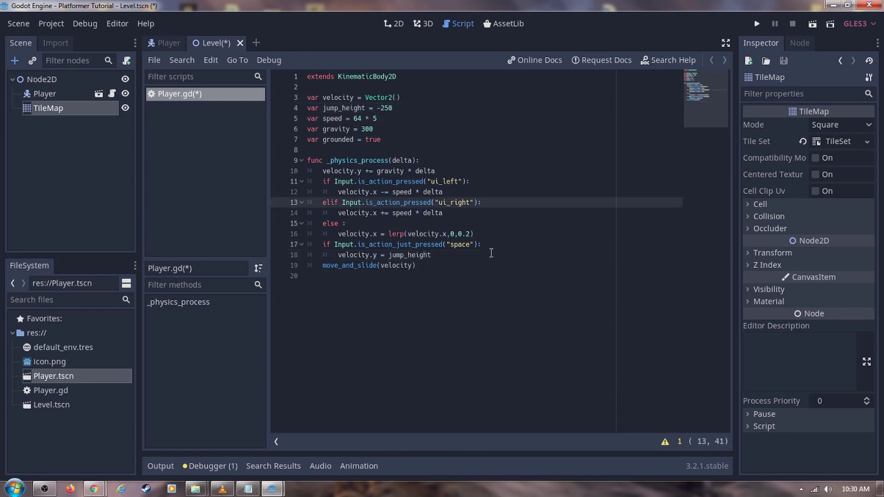
Run the level to test jumping, then stop it and return to Player.gd
click(812, 23)
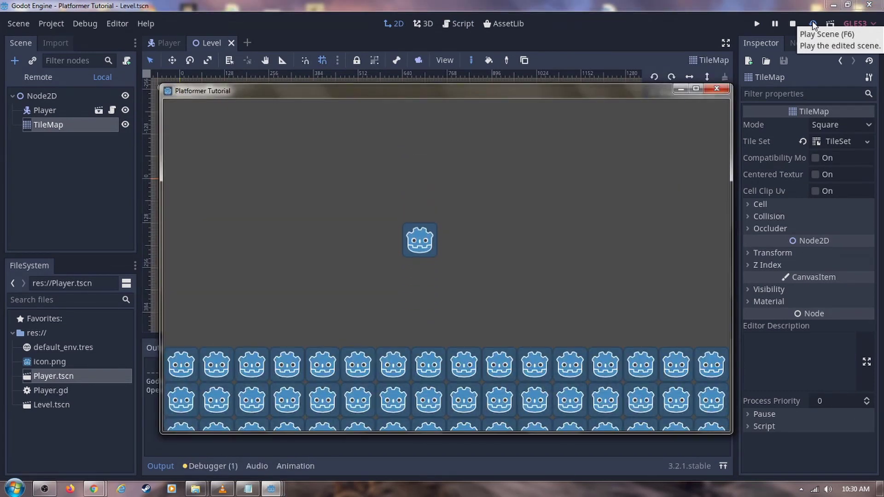
click(792, 23)
click(471, 29)
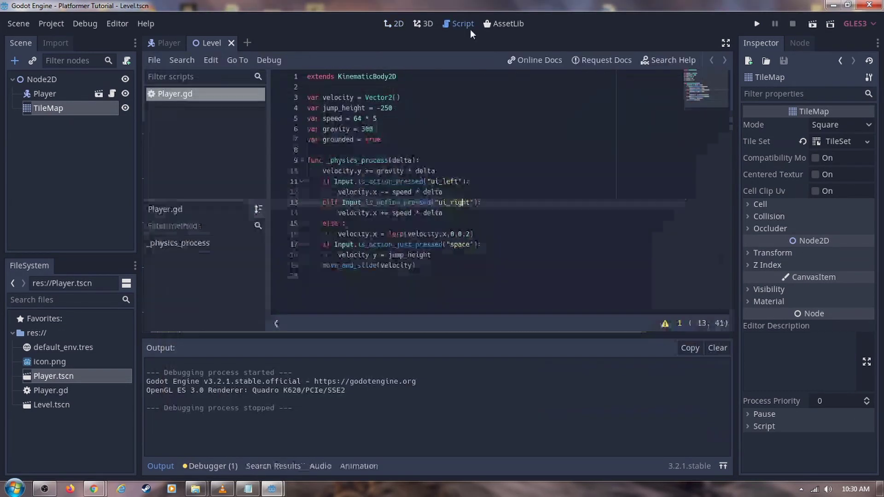
Delete the grounded variable declaration and run the level again
click(514, 254)
drag(309, 137, 381, 139)
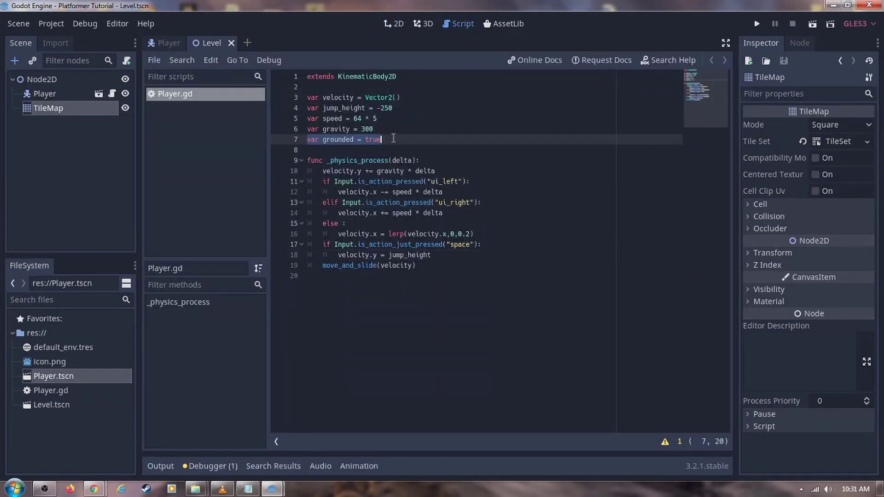
key(BackSpace)
key(BackSpace)
key(F6)
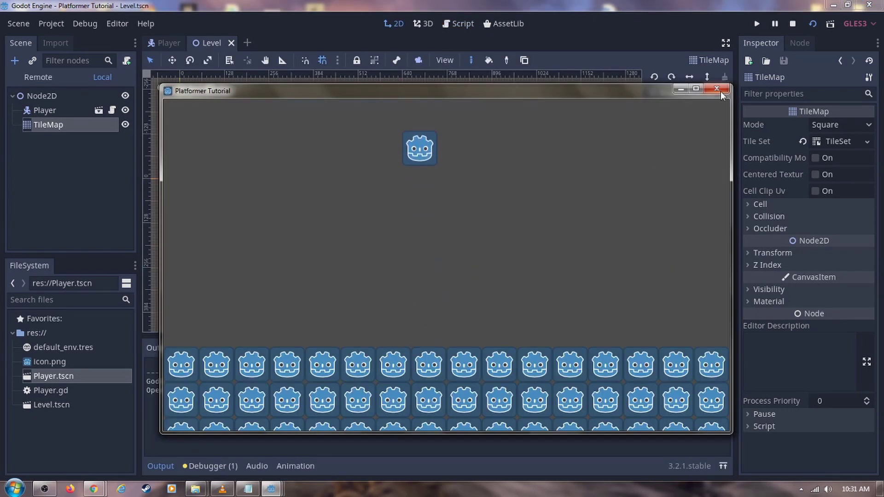
click(717, 89)
click(454, 25)
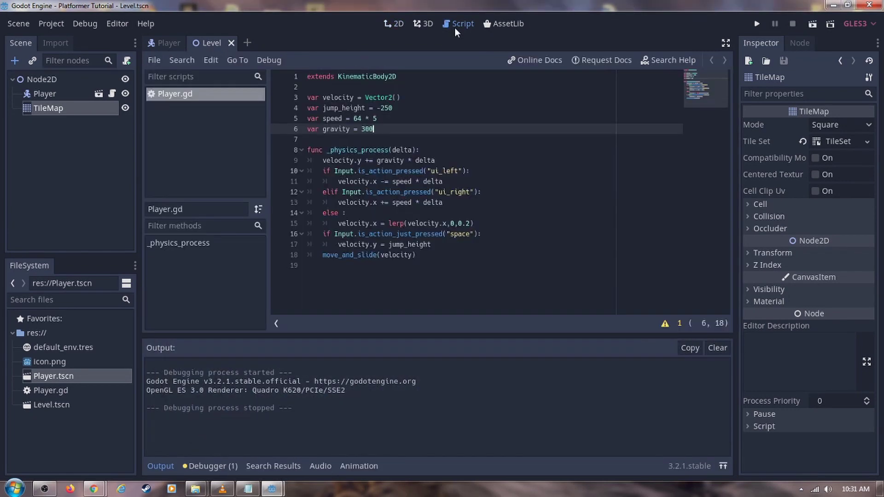
Re-add a 'var grounded = true' declaration below the gravity setting
key(Return)
text(vqr ground)
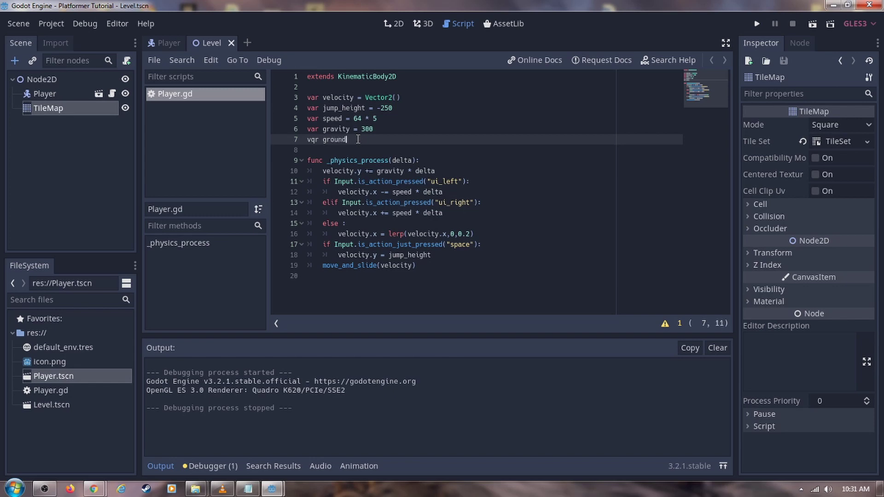
key(Down)
key(Down)
key(Down)
key(End)
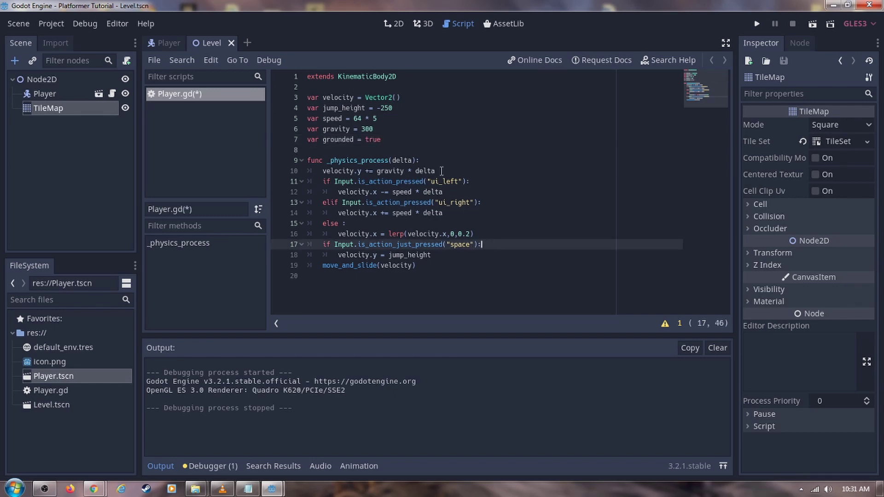
Add a line below the gravity update pairing is_on_floor with grounded set to true
click(438, 170)
key(Return)
text(is_on_f)
key(Return)
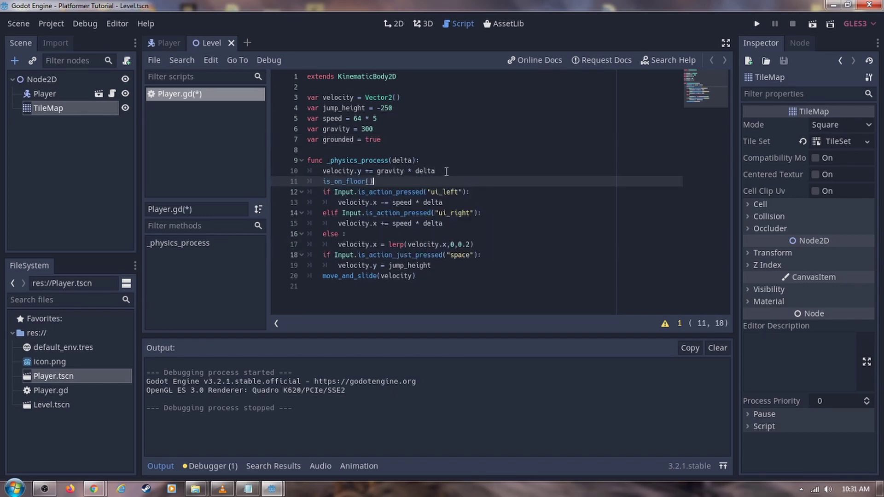
text( = gr)
key(Return)
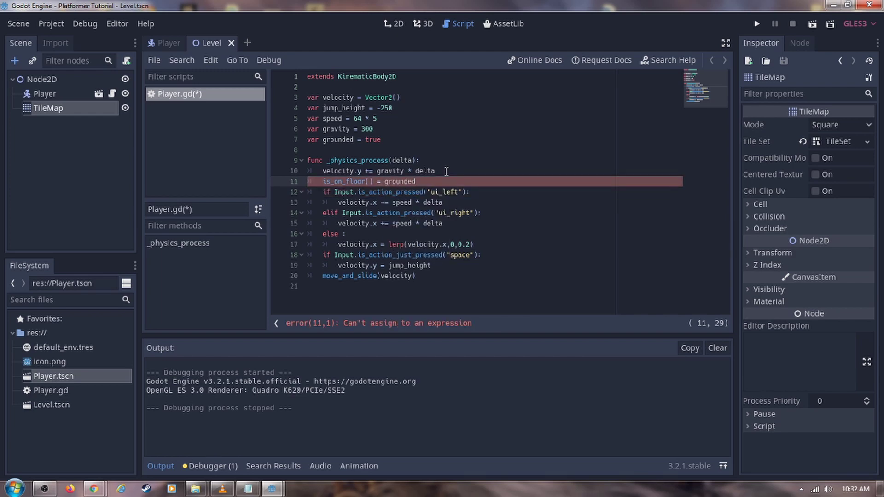
key(ctrl+shift+Left)
text(true)
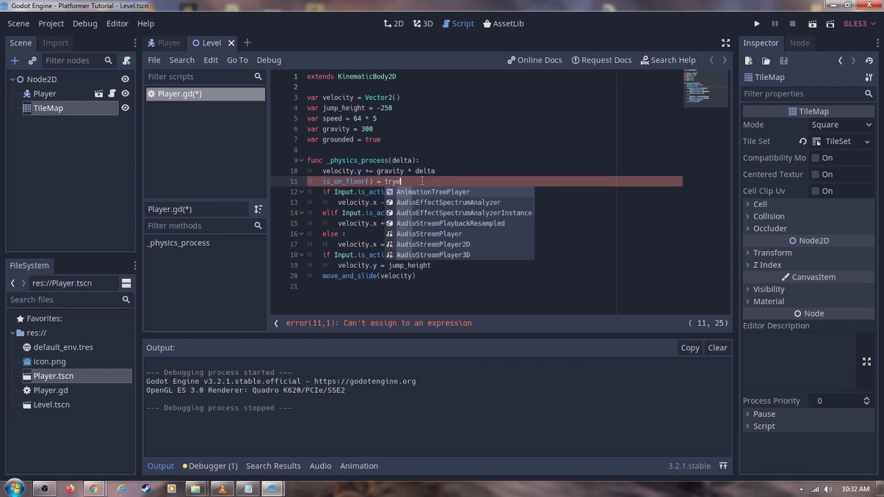
Rewrite line 11 as an 'if is_on_floor():' block
click(475, 175)
click(429, 177)
key(shift+Home)
key(BackSpace)
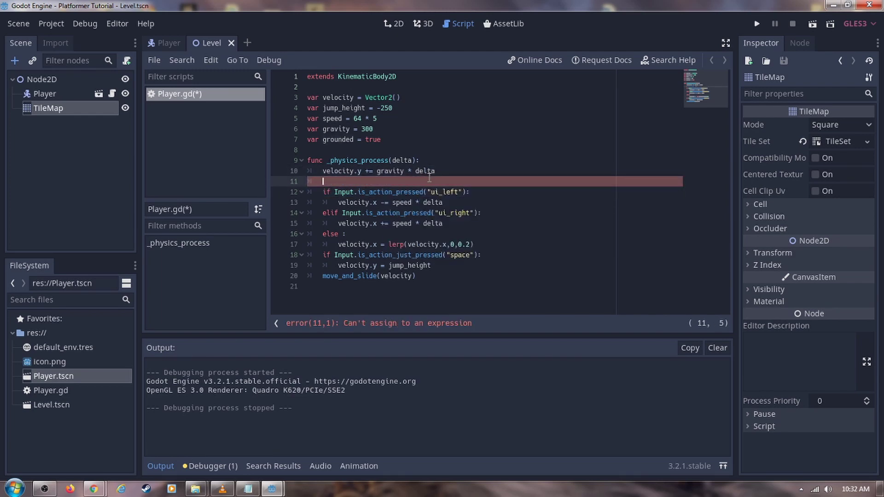
text(_on_flo)
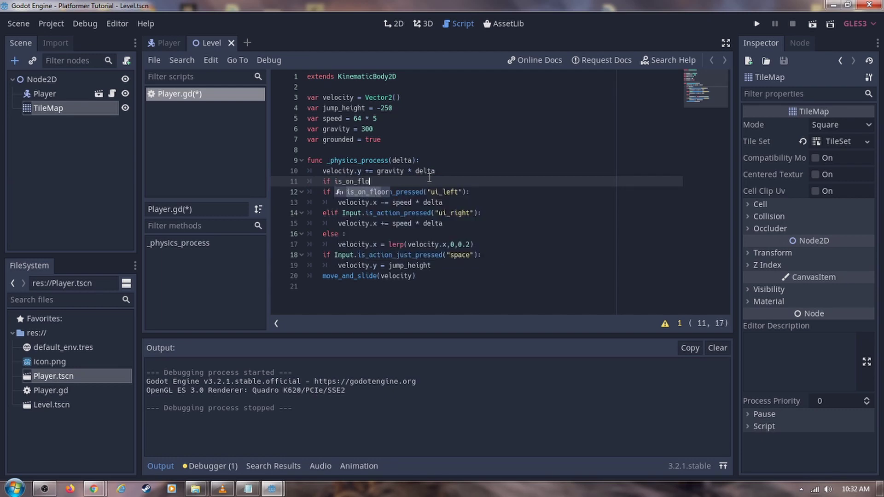
text(or=)
key(BackSpace)
key(BackSpace)
key(BackSpace)
text((): =)
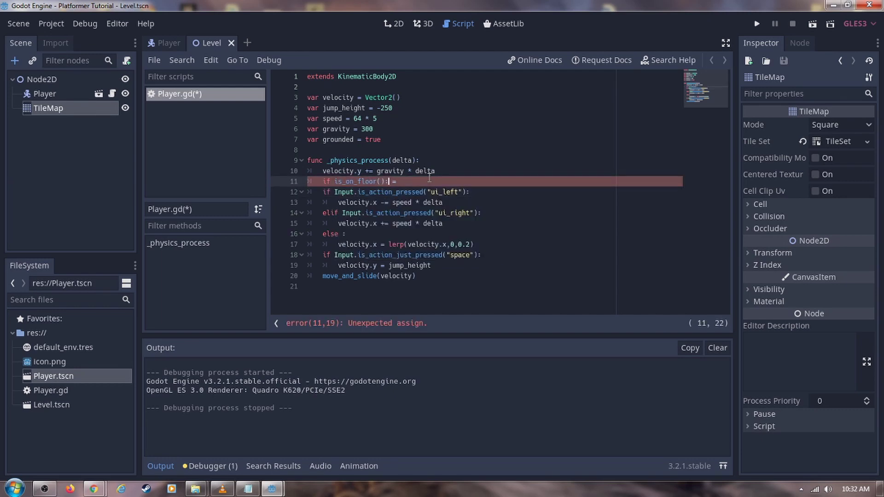
key(Return)
text(grounded = true)
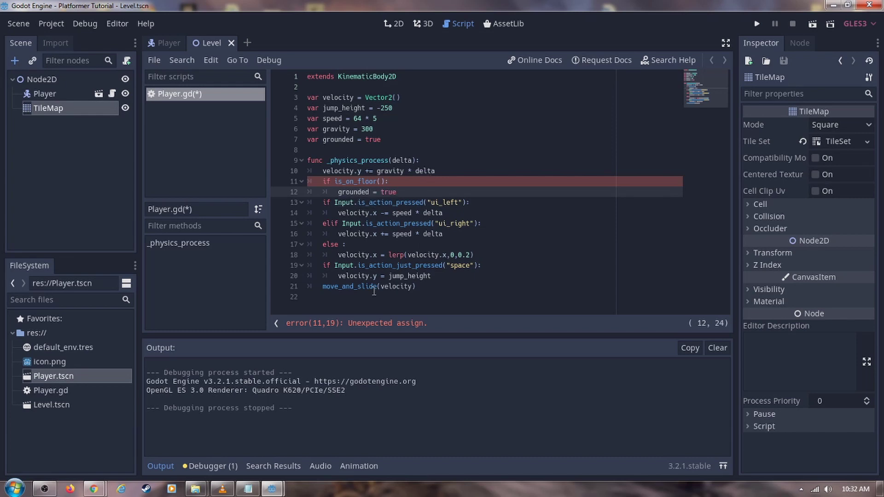
Declare floor_normal as Vector2(0,-1) below the velocity variable
click(405, 97)
key(Return)
text(va)
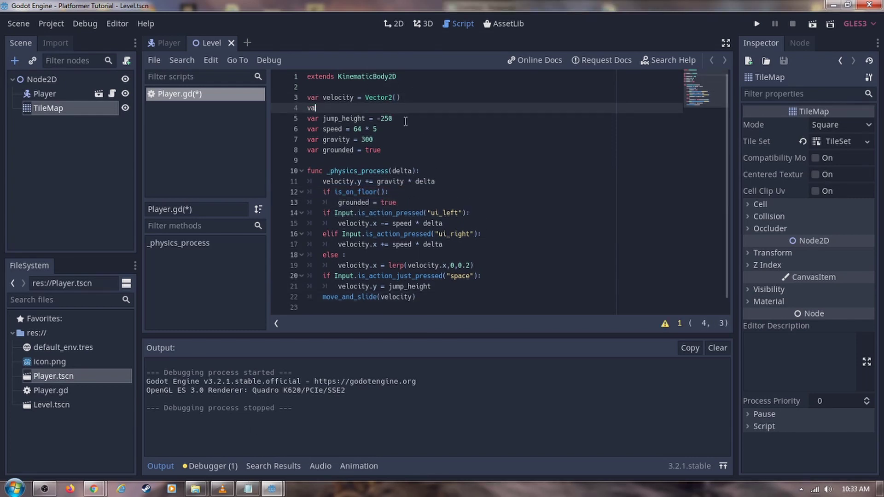
key(BackSpace)
click(327, 87)
click(406, 97)
key(Return)
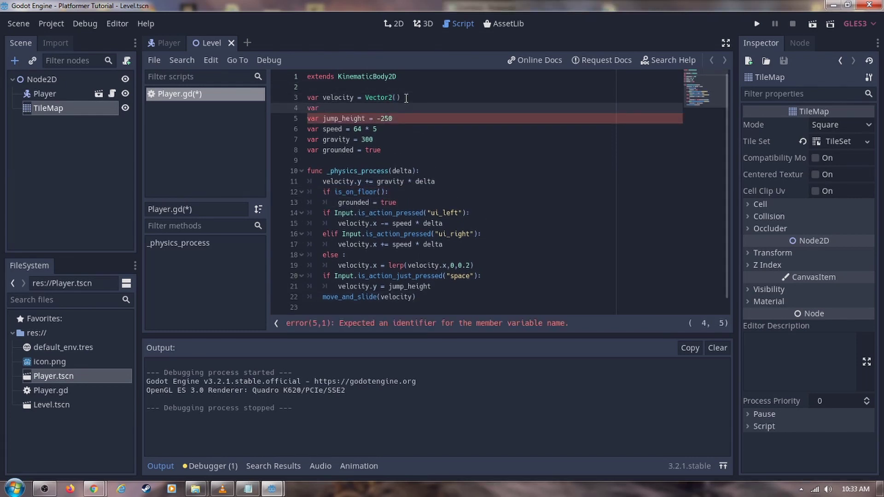
text(_normal)
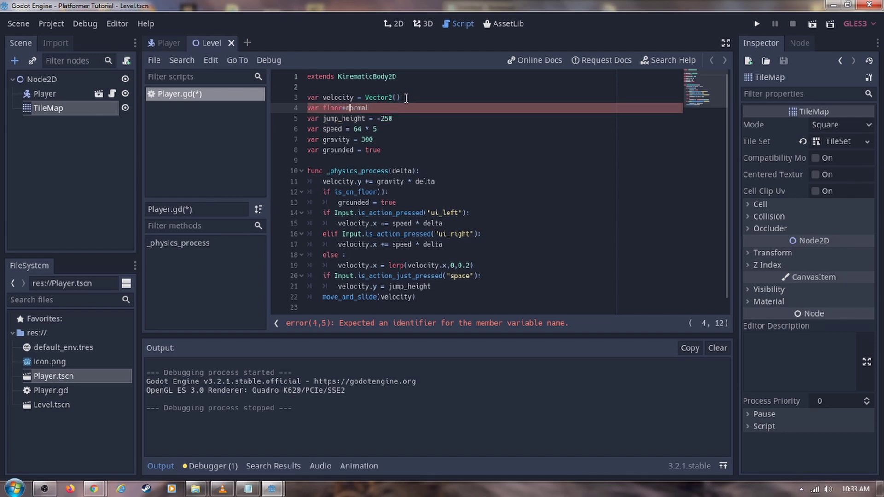
key(BackSpace)
key(End)
text(V)
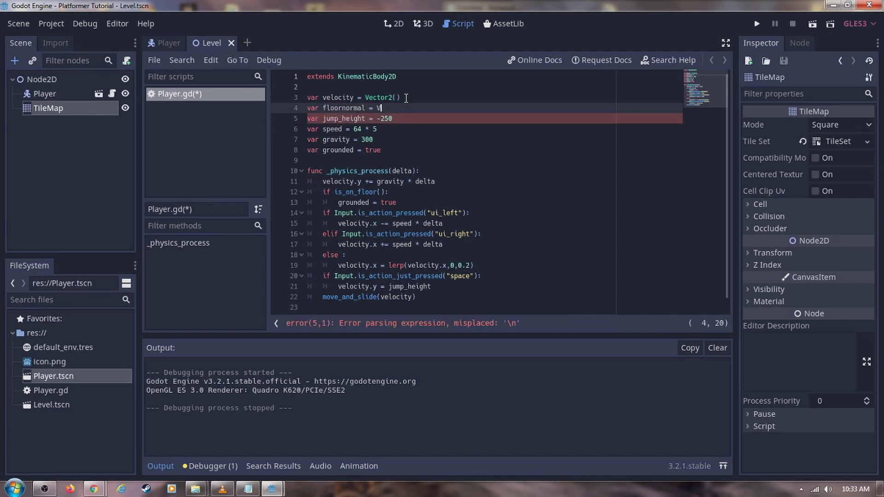
text(ector2(0,-1)
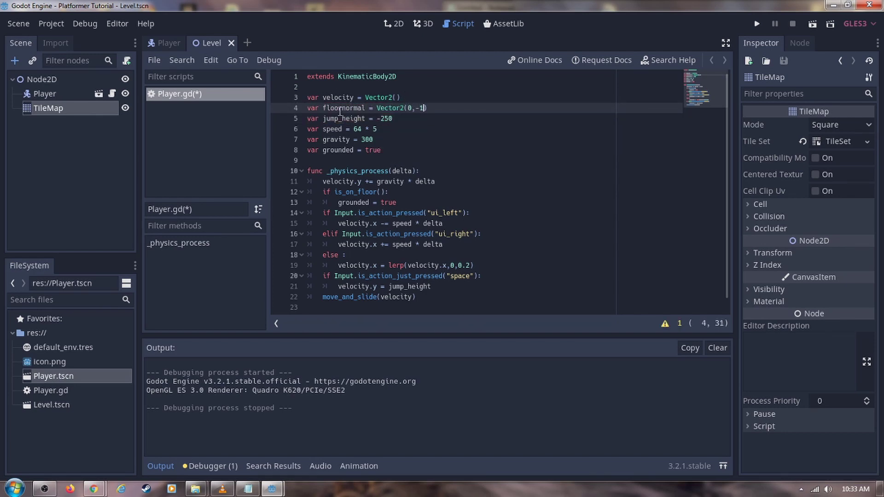
text(_)
Pass floor_normal to move_and_slide as its second argument
click(425, 299)
text(oor_normal)
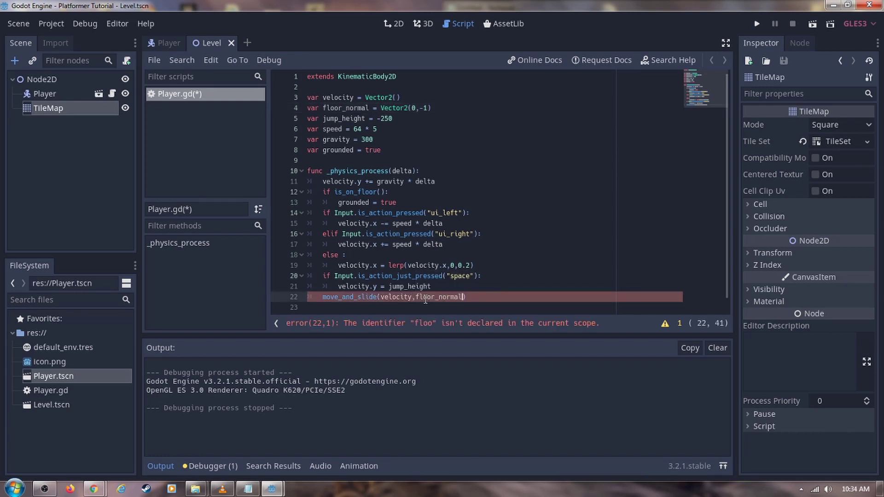
key(Return)
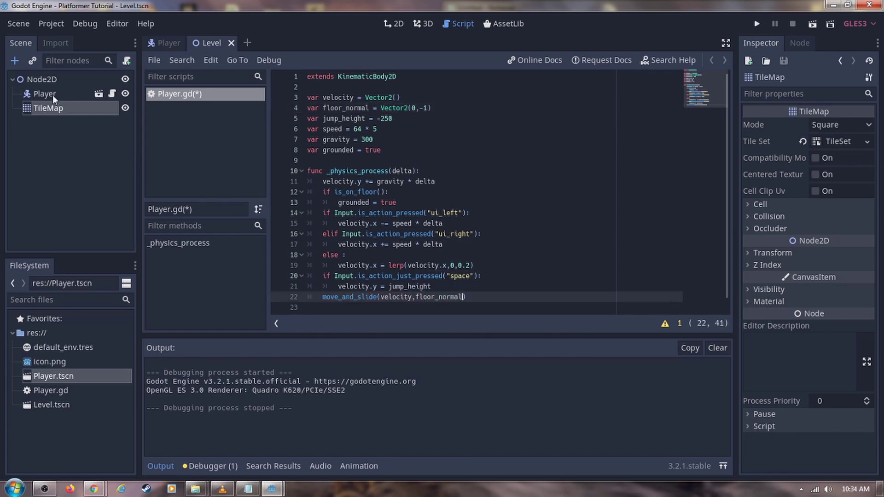
click(48, 107)
Run the scene and test moving left and jumping onto the tile column
click(280, 323)
click(236, 323)
click(812, 23)
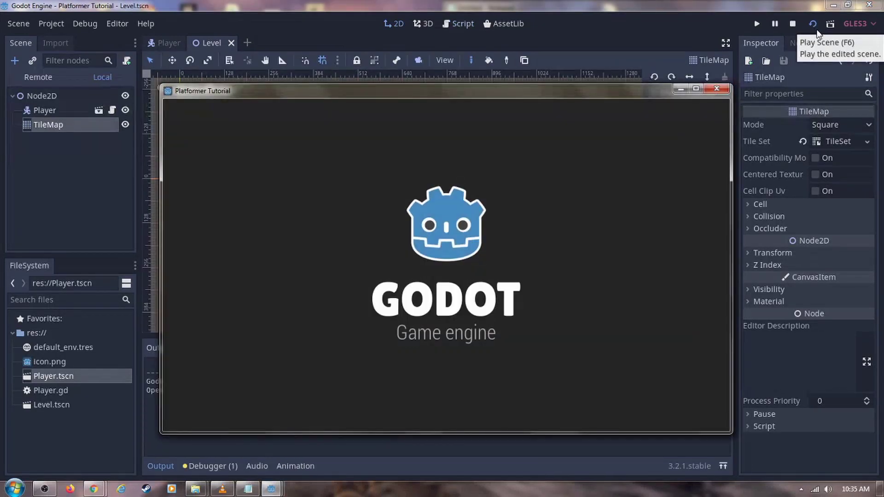
key(Left)
key(Up)
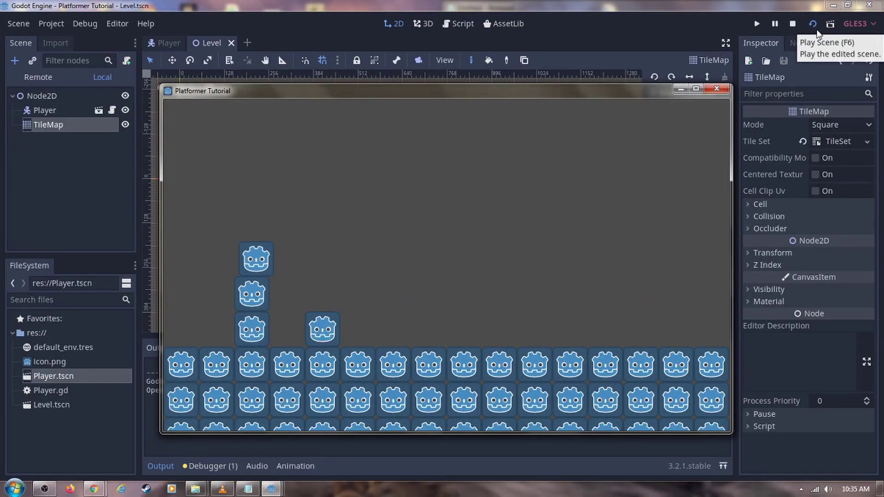
key(Left)
click(812, 23)
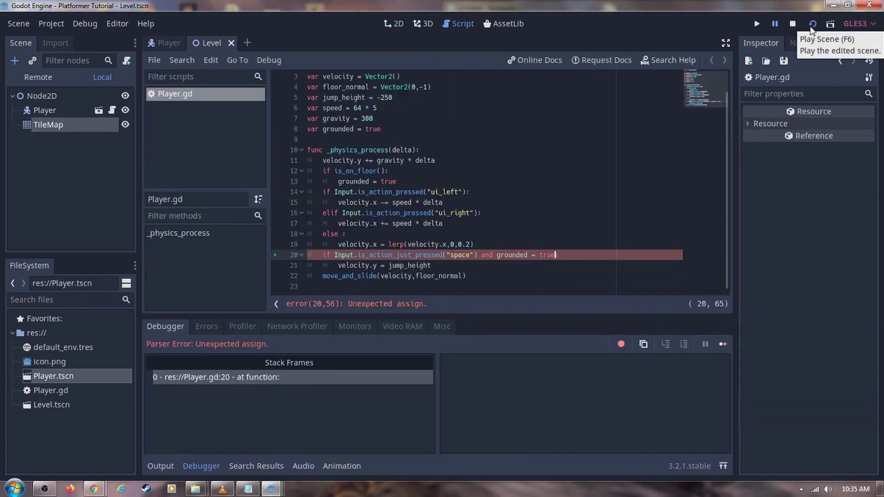
Fix the jump comparison to '==' and remove the floor_normal var declaration
text(=)
click(812, 24)
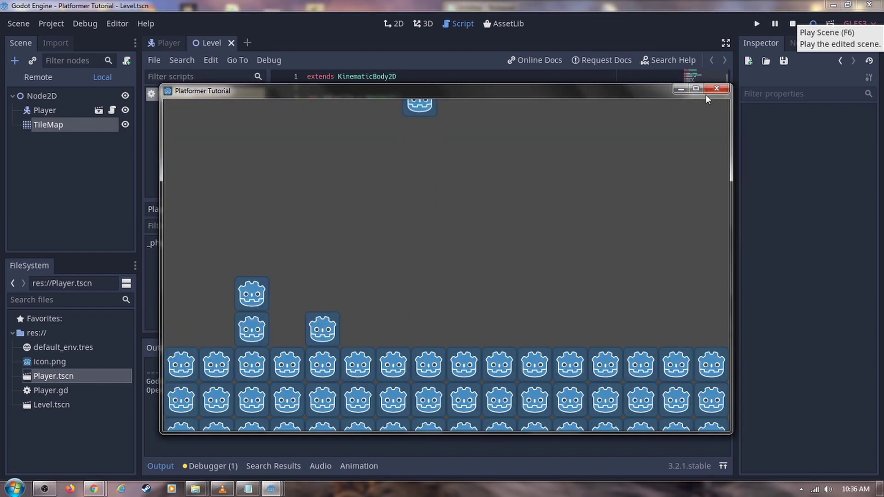
click(793, 23)
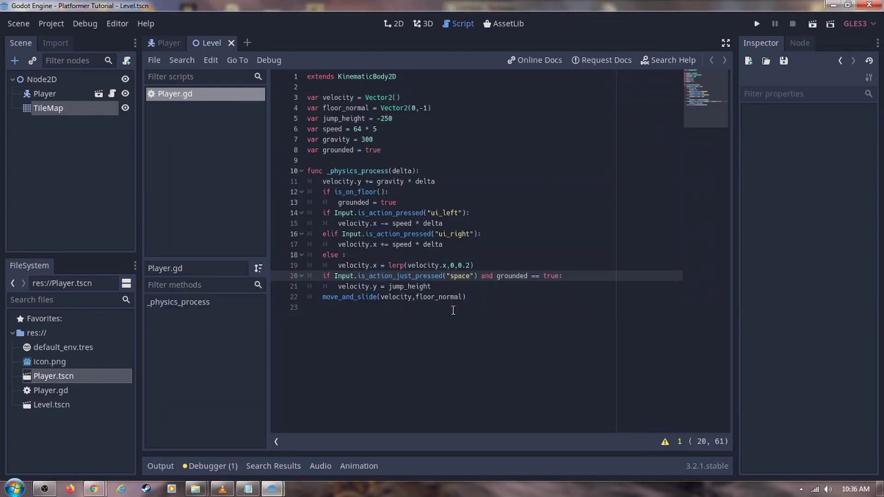
drag(304, 110, 445, 111)
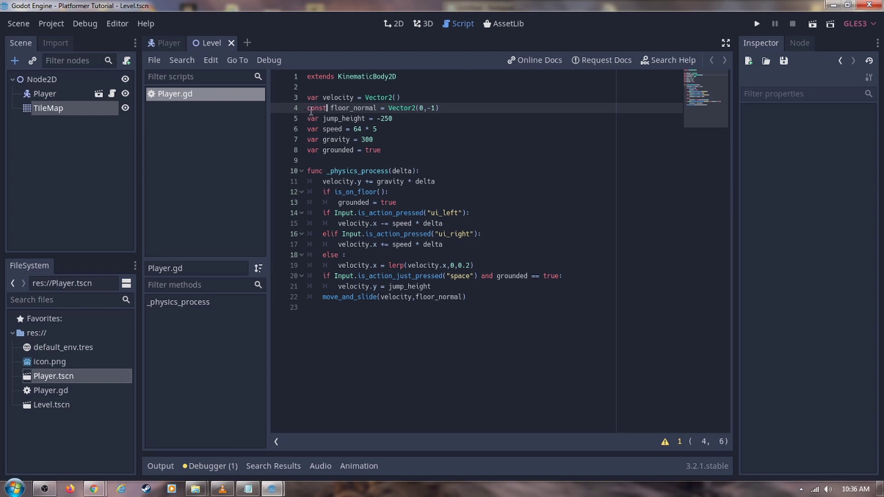
key(BackSpace)
key(BackSpace)
Test the jump again with F6, then hide the output panel
key(F6)
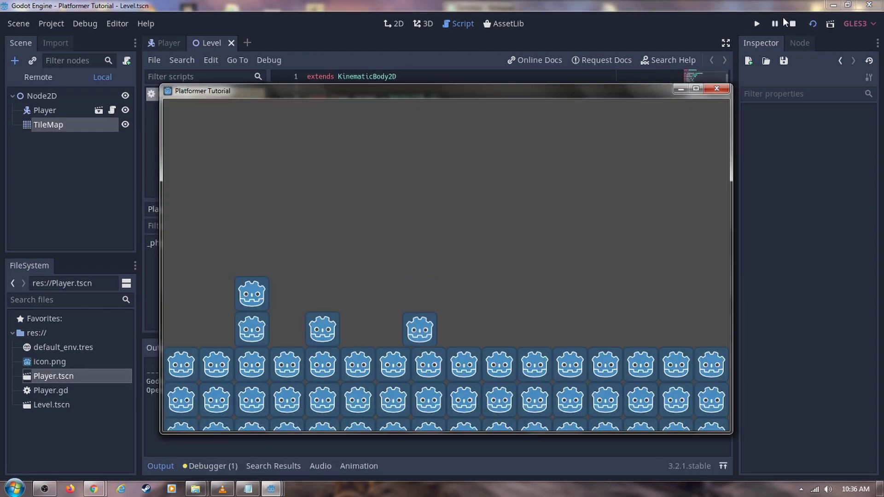
key(space)
click(787, 22)
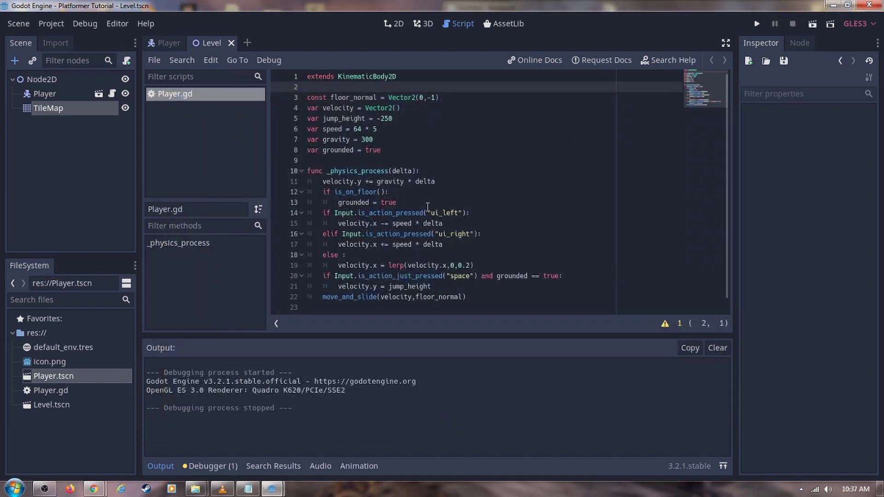
click(160, 466)
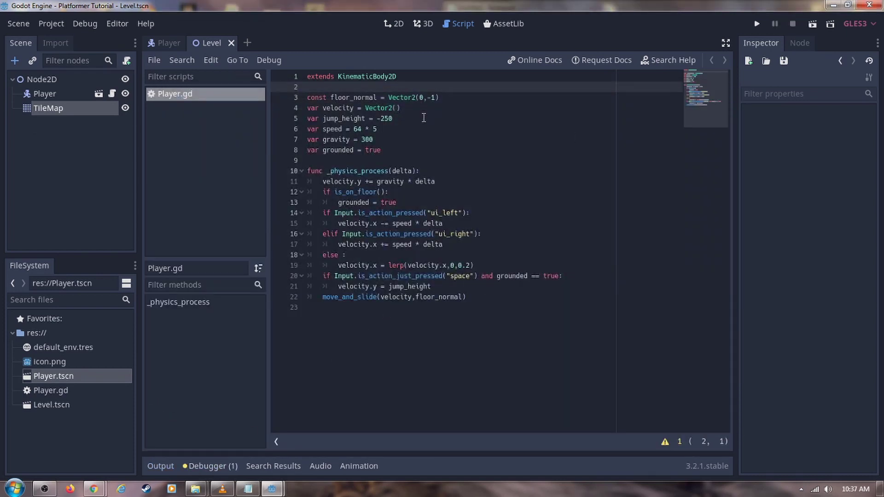
Delete the grounded variable line and the block that sets grounded
click(324, 152)
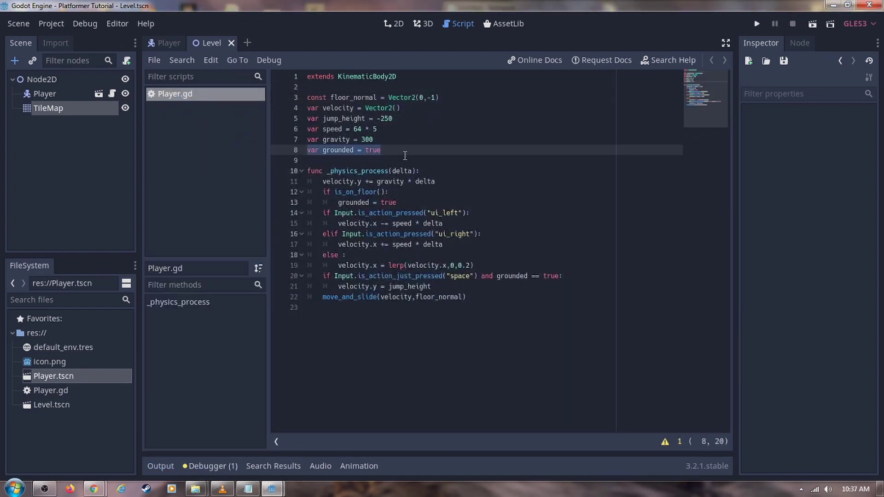
key(ctrl+z)
key(ctrl+z)
key(ctrl+z)
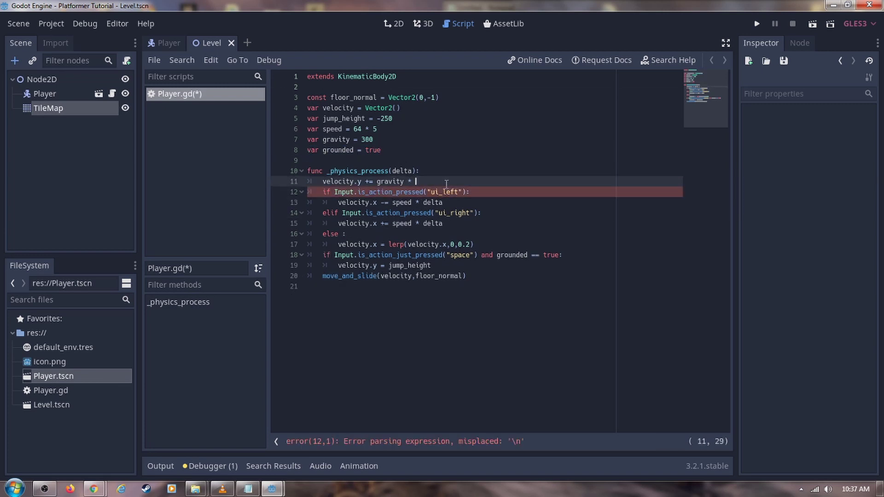
text(delta)
triple_click(392, 152)
key(BackSpace)
key(BackSpace)
click(559, 245)
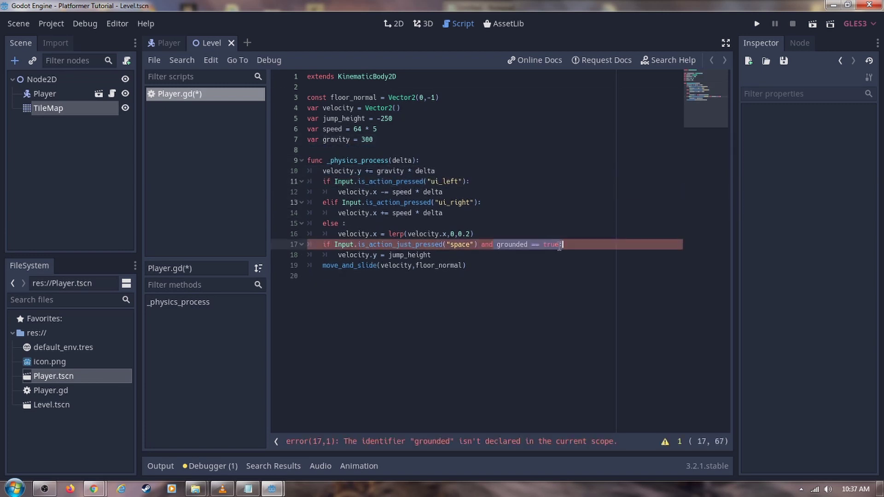
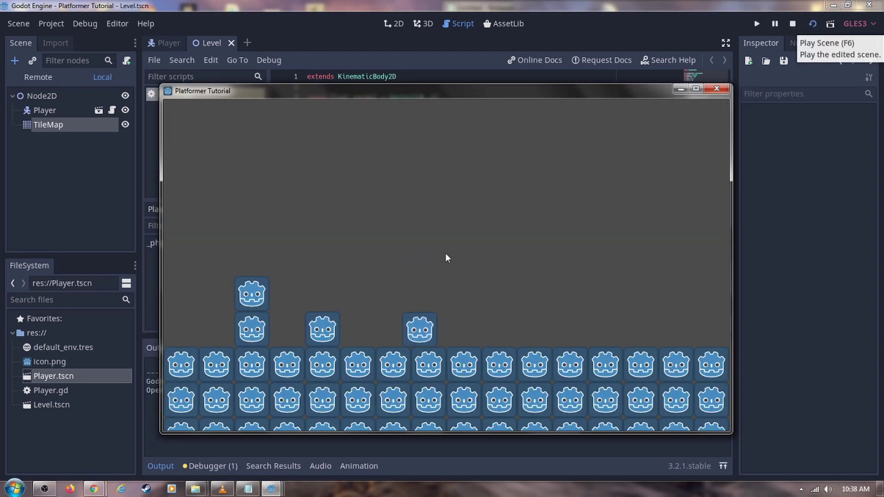
Move the player left and jump it over the stacked tile blocks
key(Left)
key(Up)
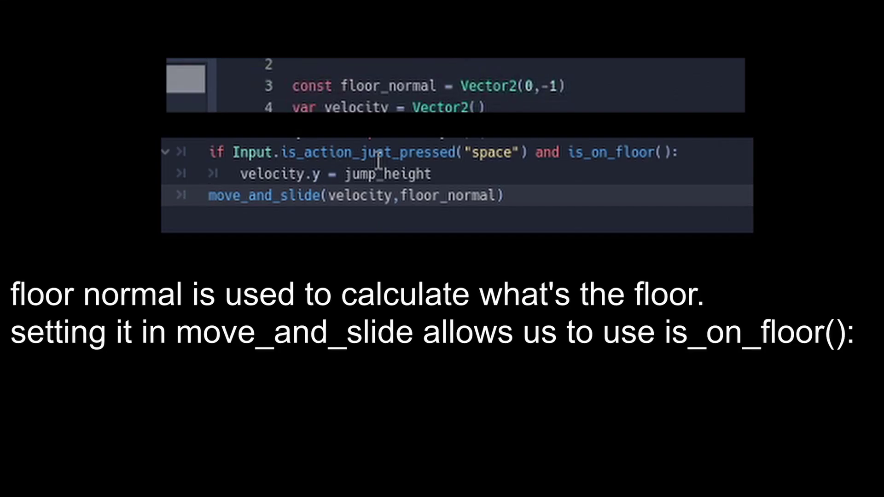
Prefix line 19's move_and_slide call with 'velocity = ' to store its result
text(ve)
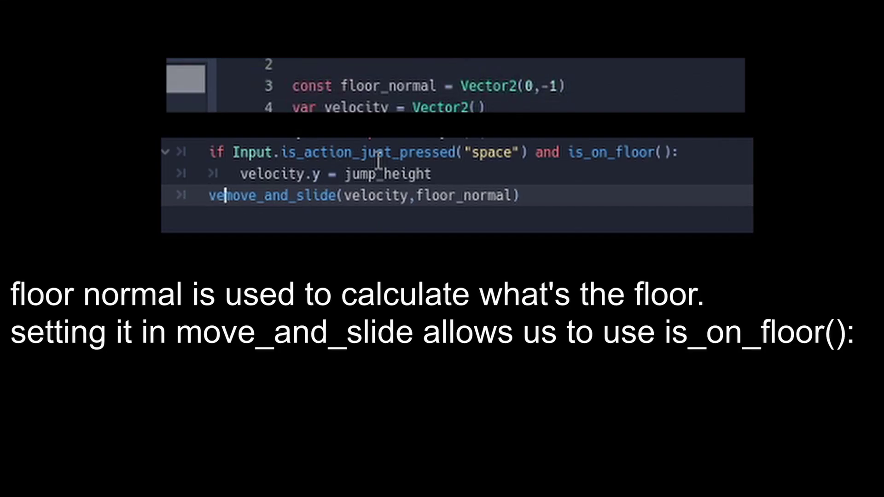
text(loci)
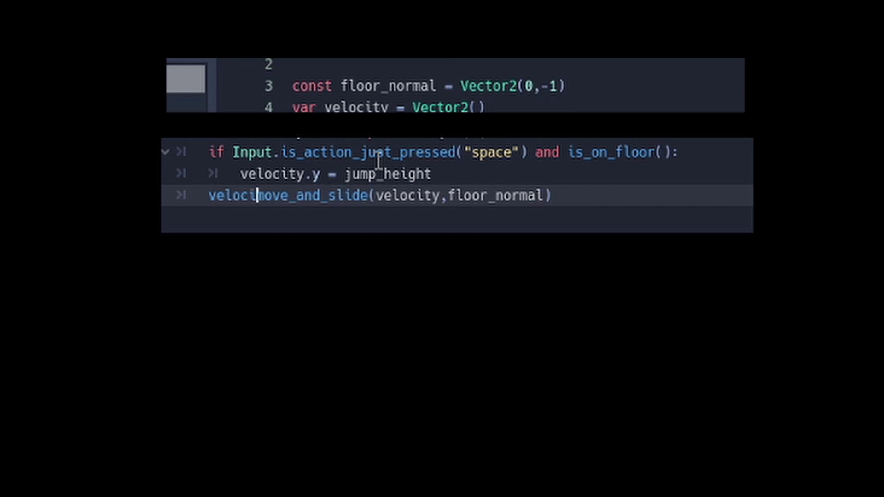
text(ty)
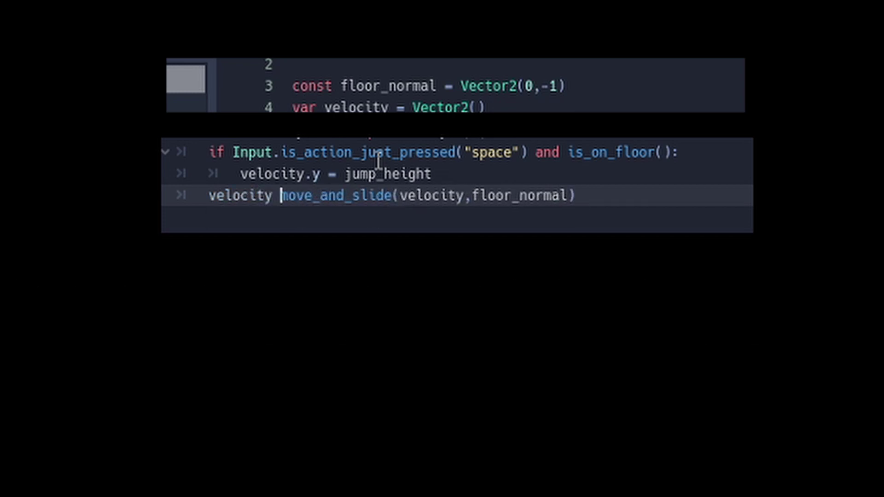
text( =)
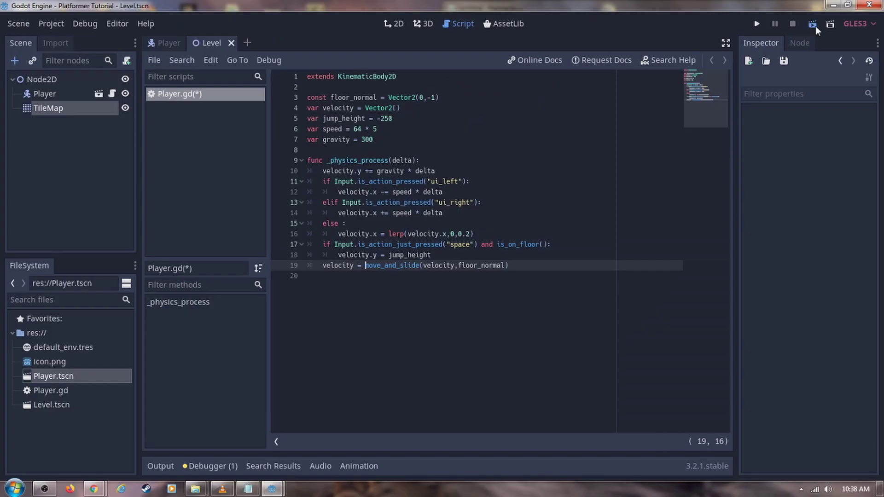
Play the scene, move the player left, then close the game window
click(815, 25)
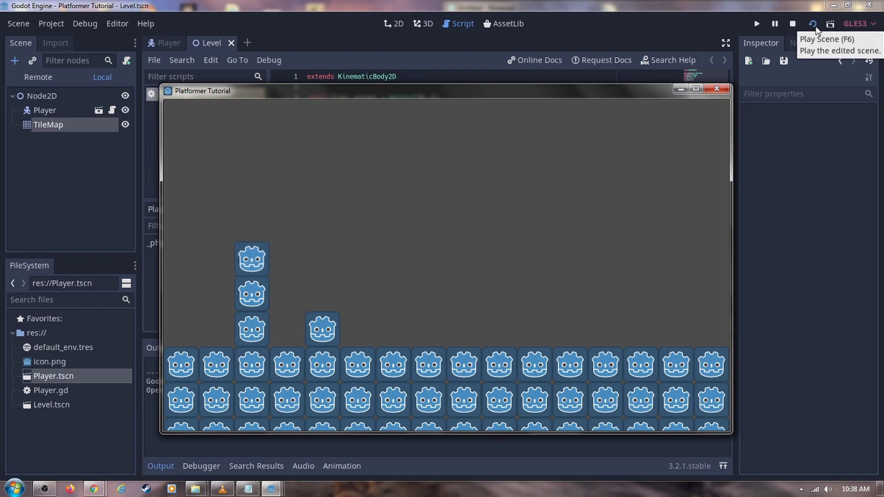
key(Left)
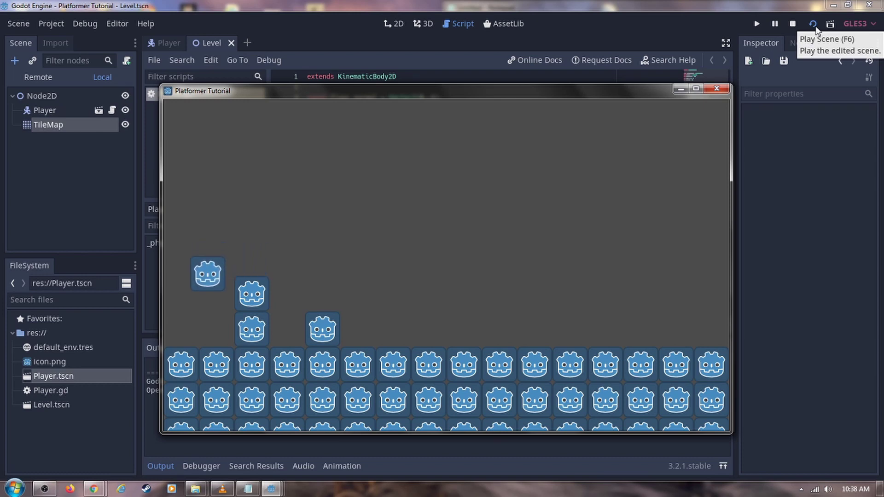
click(722, 87)
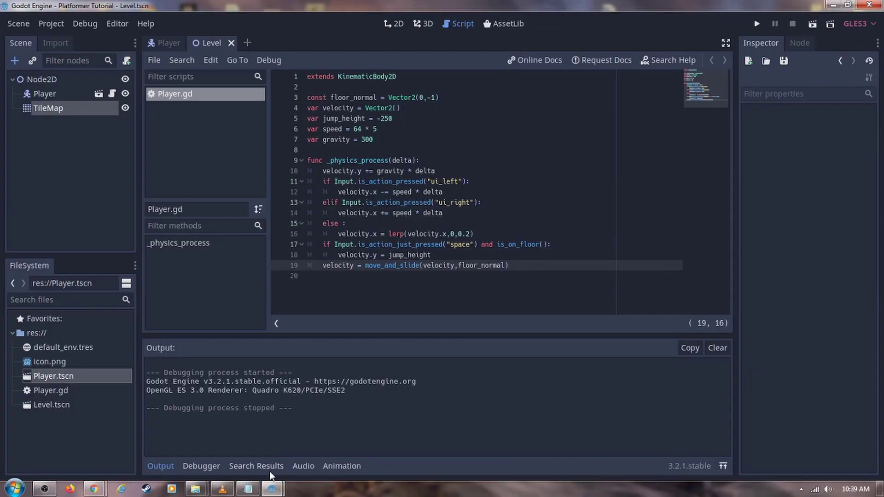
Rerun the level, then start a clamp(velocity.x, ...) line and delete it
key(ctrl+F1)
key(F5)
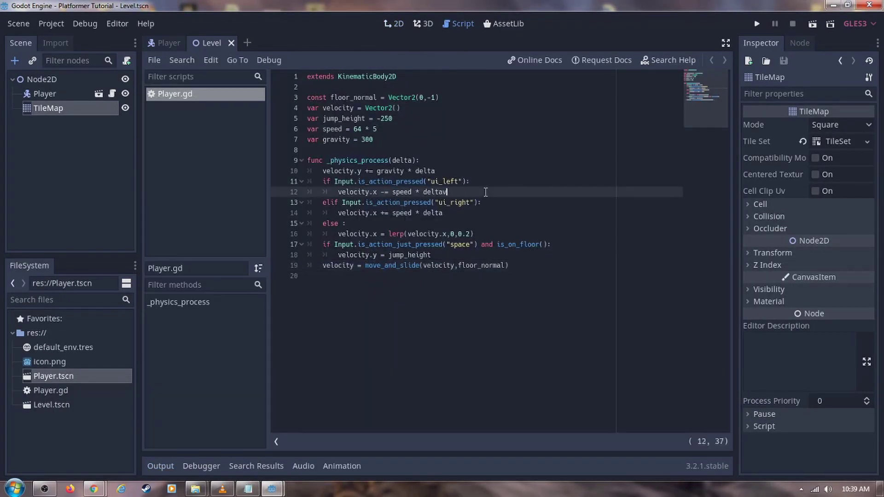
key(BackSpace)
key(Return)
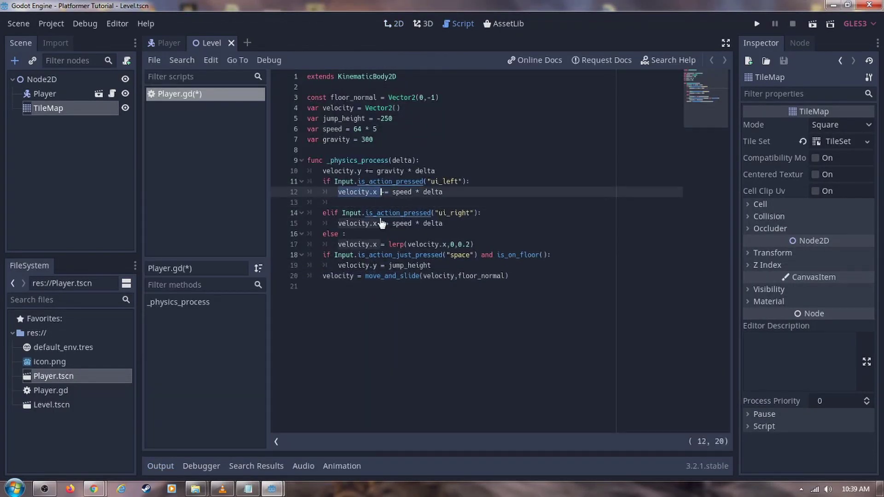
text(velocity.x = clamp(velocity.x)
key(BackSpace)
text(,)
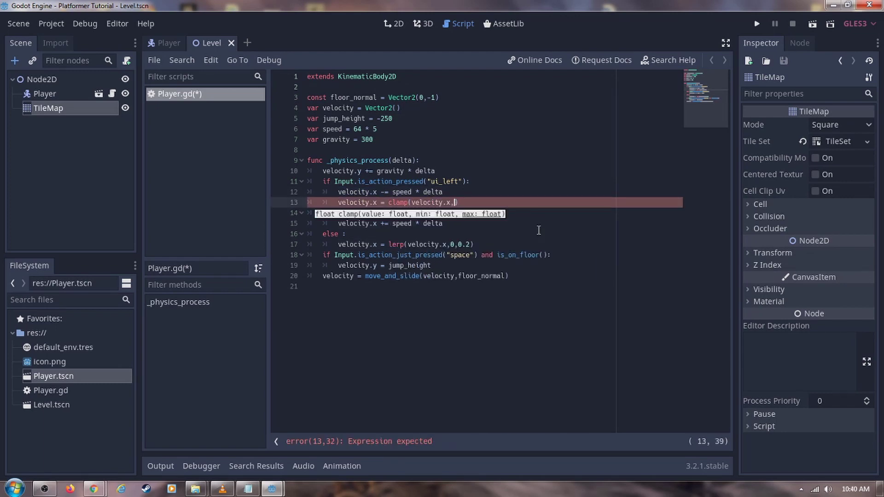
key(ctrl+shift+k)
Declare 'var max_speed = 64 * 15' below the jump_height line
click(415, 107)
key(Down)
key(Return)
text(var max_speed = 64 * 10)
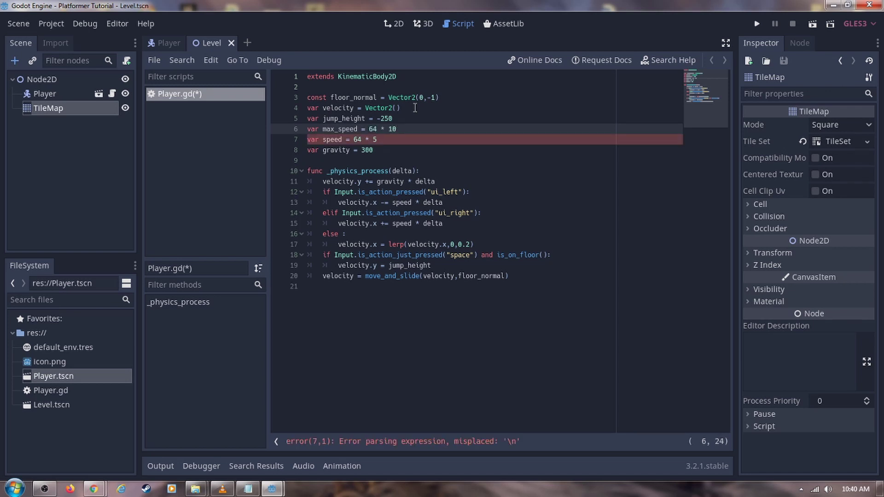
key(BackSpace)
text(5)
Add velocity.x limit lines after both the left and right movement steps
click(466, 205)
key(Return)
text(velocity.x = min()
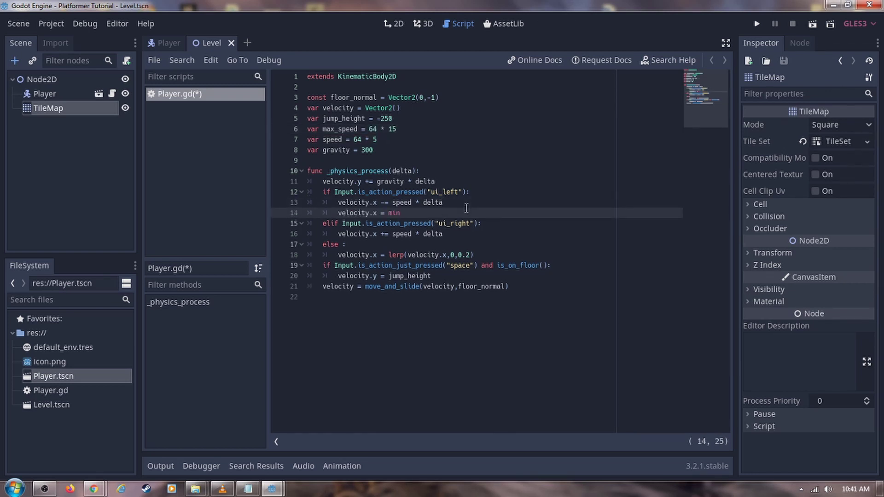
text(velocity.x ,-max_speed)
click(460, 234)
key(Return)
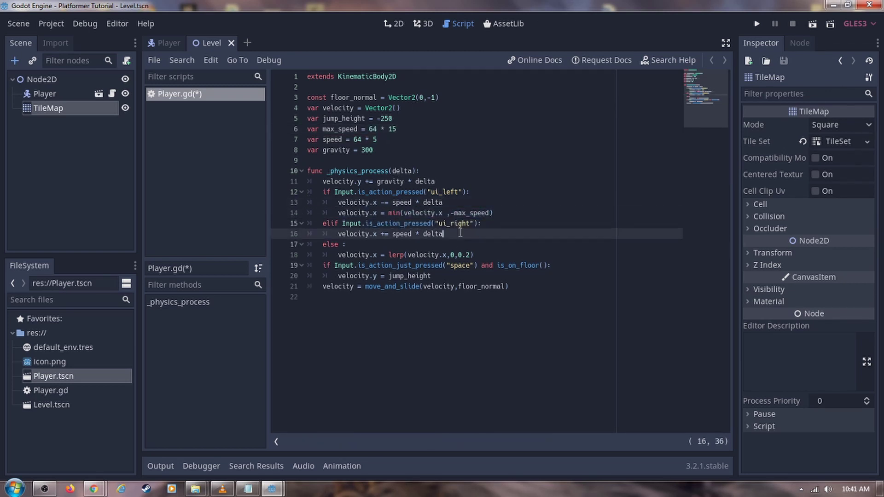
text(velocity.x = min(velocity.x ,max_speed)
Use max(velocity.x, -max_speed) for left and min(velocity.x, max_speed) for right, then run
key(Left)
key(Left)
key(Left)
key(BackSpace)
key(BackSpace)
text(ax)
key(Up)
key(Up)
key(Up)
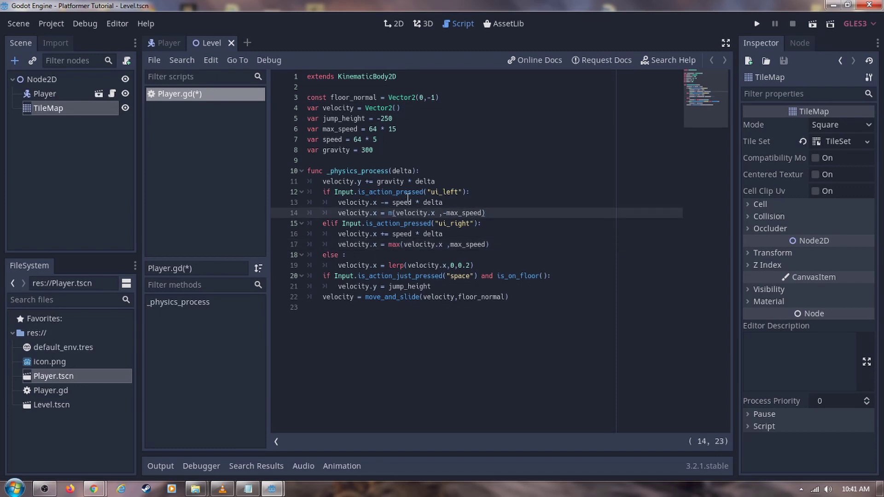
key(BackSpace)
key(BackSpace)
text(ax)
key(Down)
key(Down)
key(Down)
key(BackSpace)
key(BackSpace)
text(in)
click(813, 25)
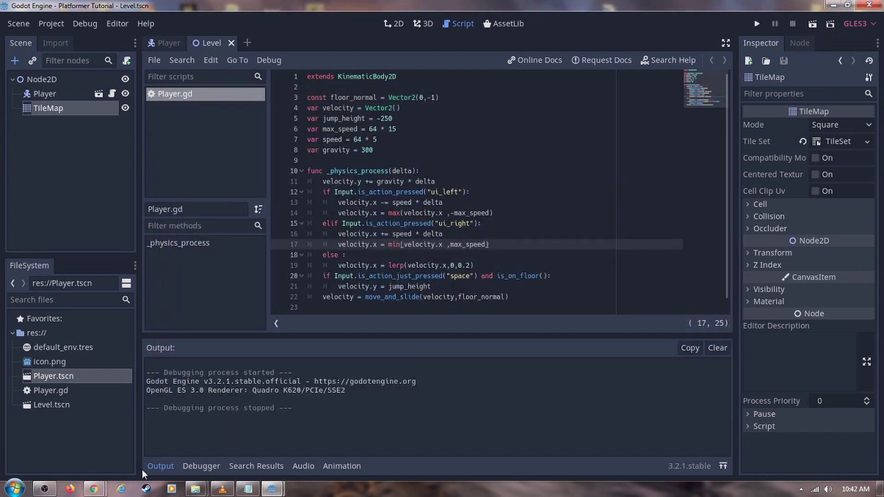
Close the game and move '+ speed * delta' into the min() call, removing its old line
click(792, 24)
click(406, 234)
drag(441, 234, 377, 234)
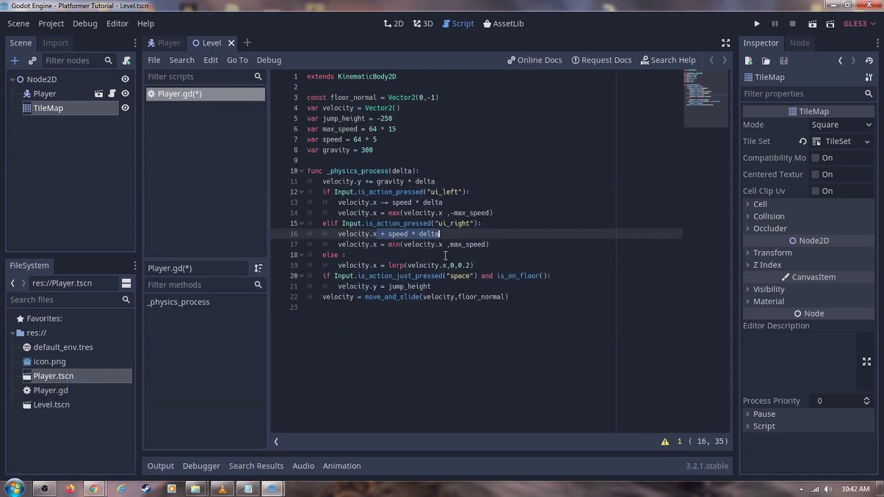
key(ctrl+x)
click(443, 244)
key(ctrl+v)
key(ctrl+shift+k)
Move '- speed * delta' into the max() call and delete the empty line 13
drag(440, 202, 377, 202)
key(ctrl+x)
click(444, 214)
key(ctrl+v)
key(Up)
key(ctrl+shift+k)
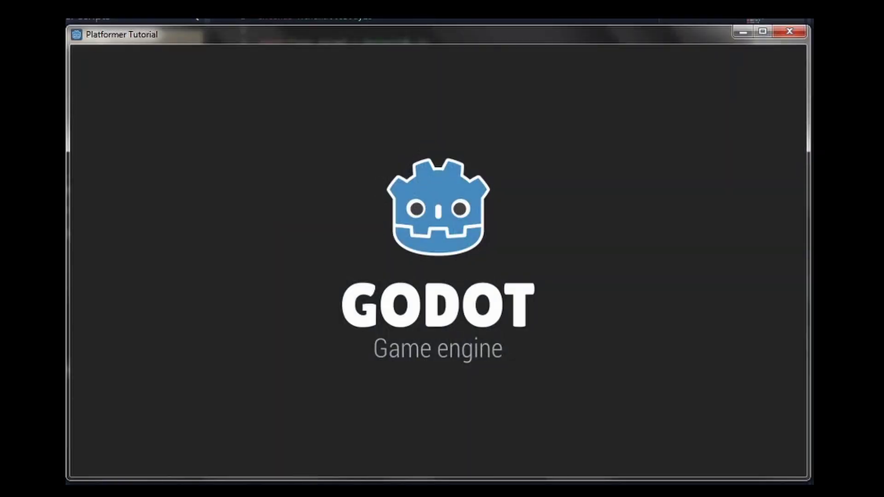
In the running level, move the player right and then back left
key(Right)
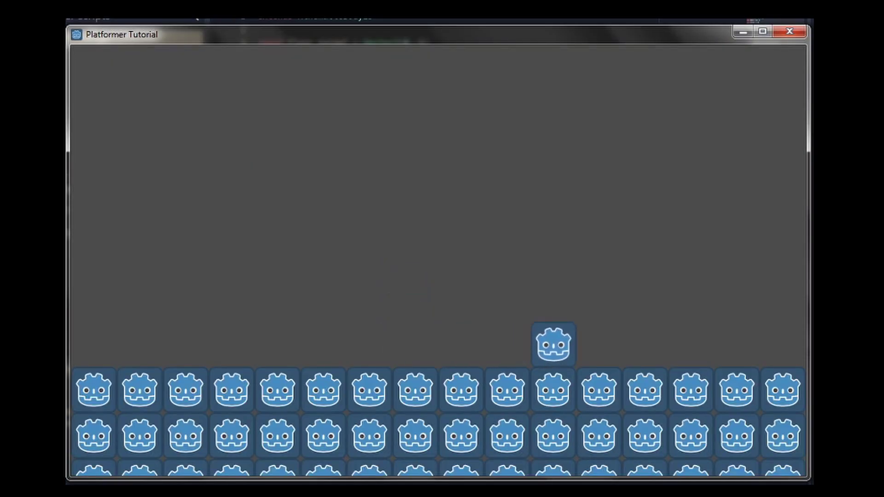
key(Left)
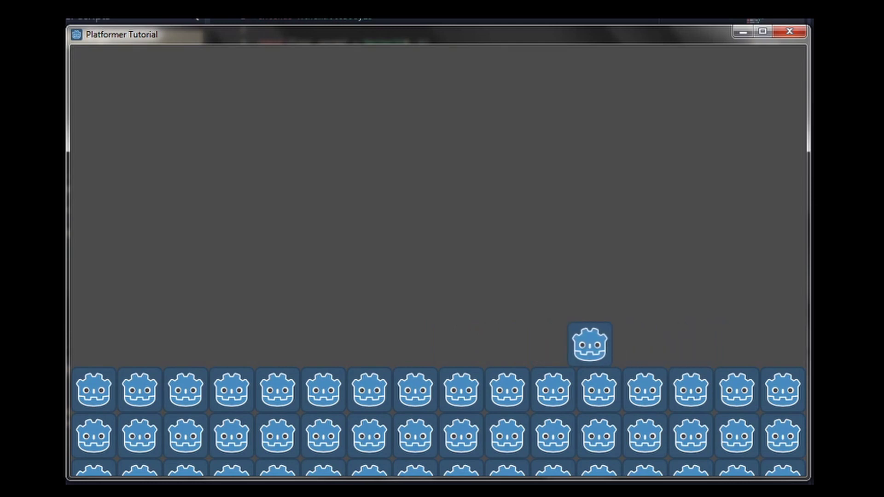
key(Left)
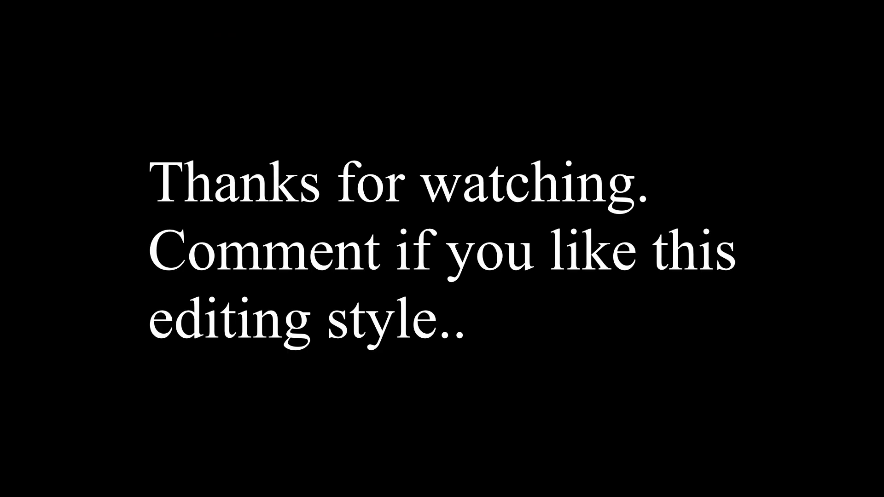